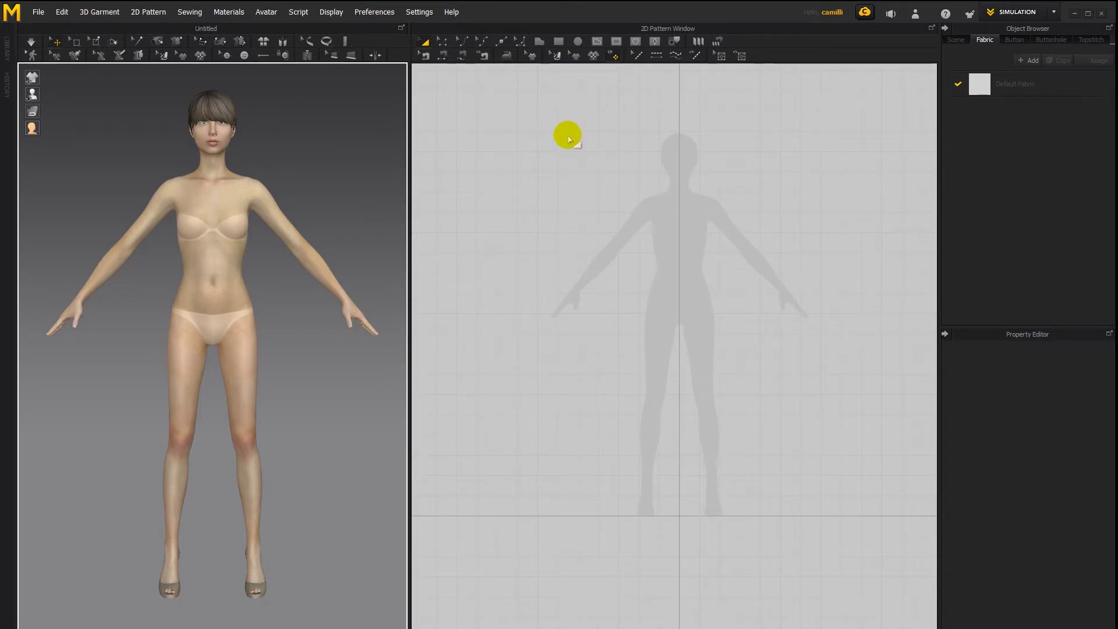
- Open the Add Background Image dialog (scale 100%, rotation 0, opacity 50%) from the 2D window
{"action": "right_click", "coordinate": [569, 138]}
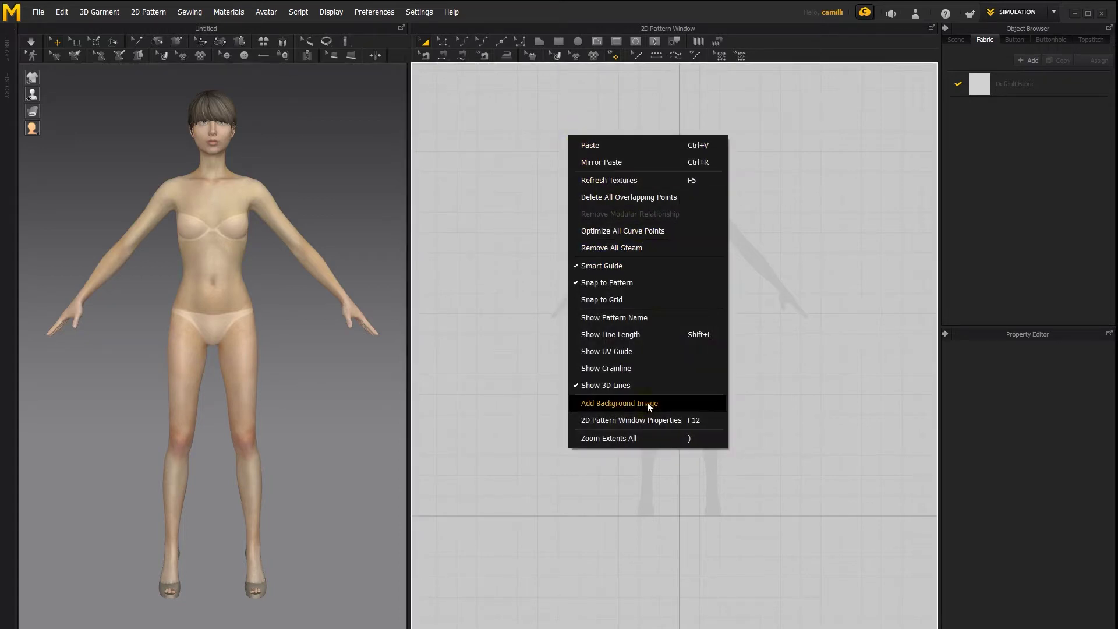
{"action": "left_click", "coordinate": [337, 15]}
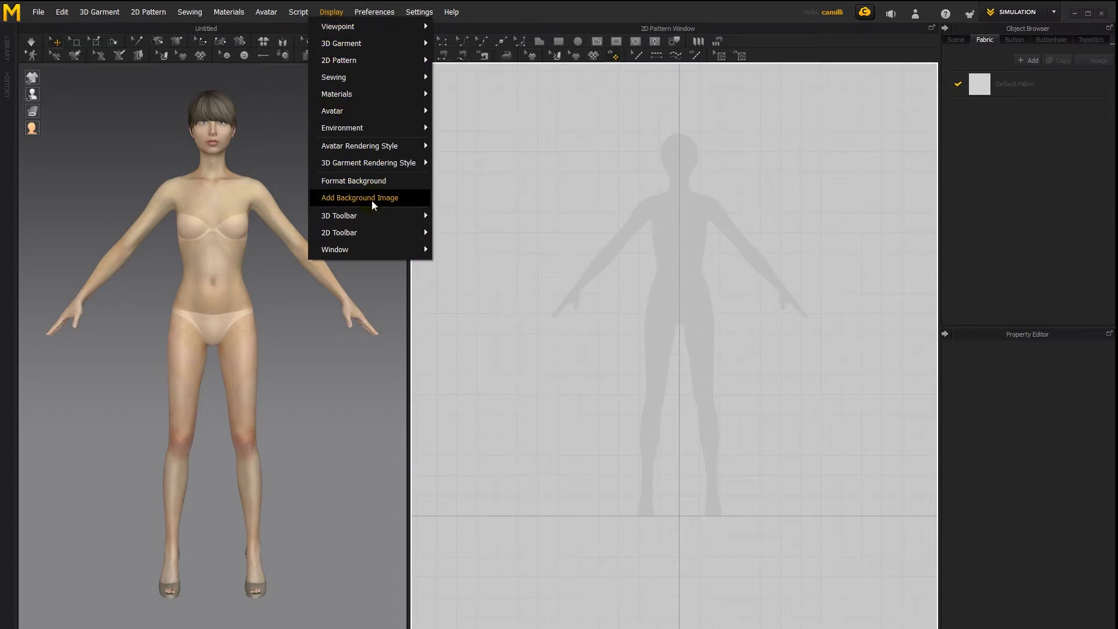
{"action": "left_click", "coordinate": [559, 187]}
{"action": "right_click", "coordinate": [580, 188]}
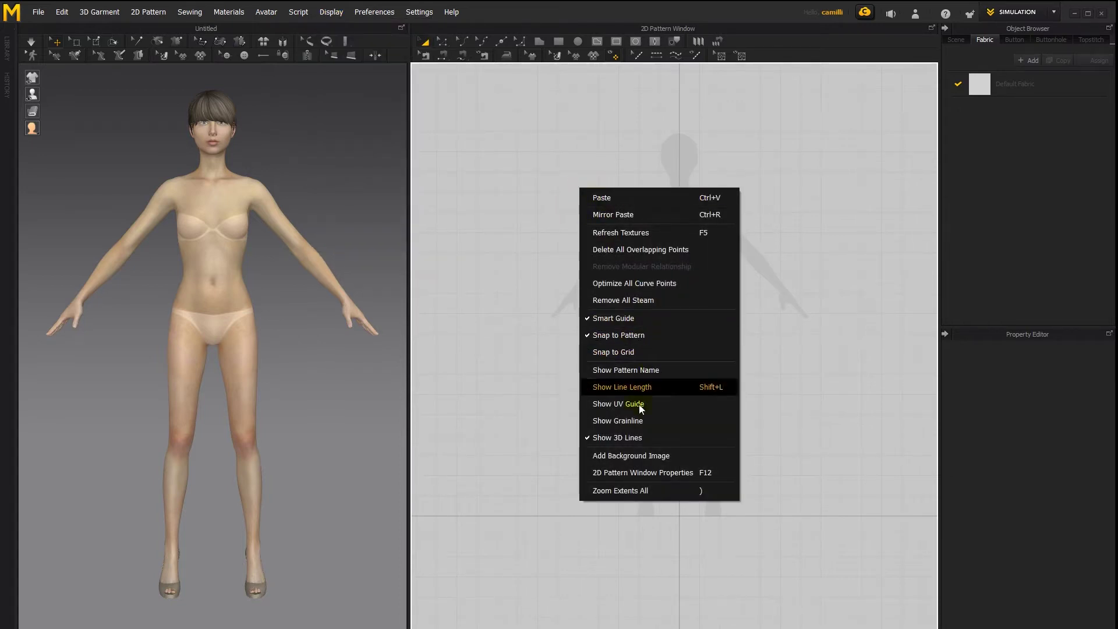
{"action": "left_click", "coordinate": [629, 456]}
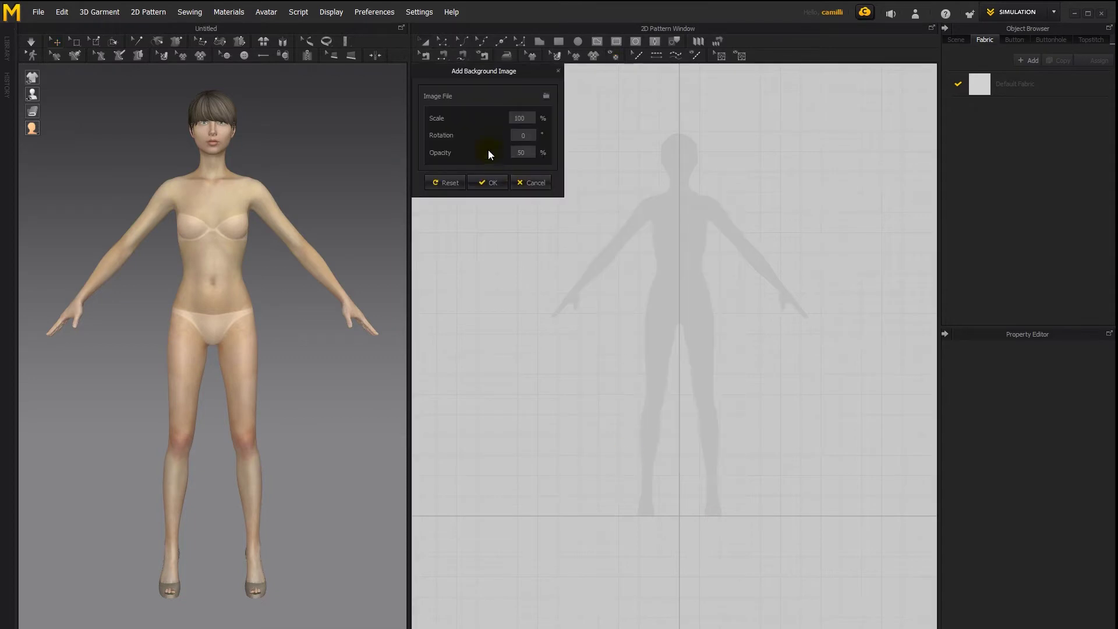
- Load the buttoned2-front skirt photo as the 2D background image
{"action": "left_click_drag", "start_coordinate": [472, 74], "coordinate": [489, 133]}
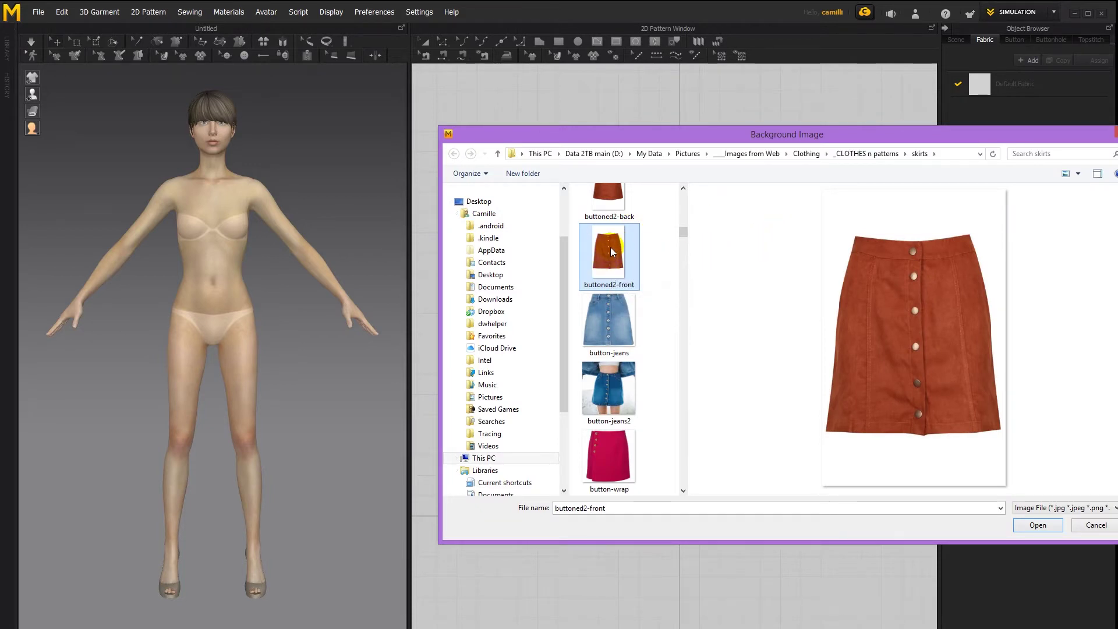
{"action": "double_click", "coordinate": [610, 249]}
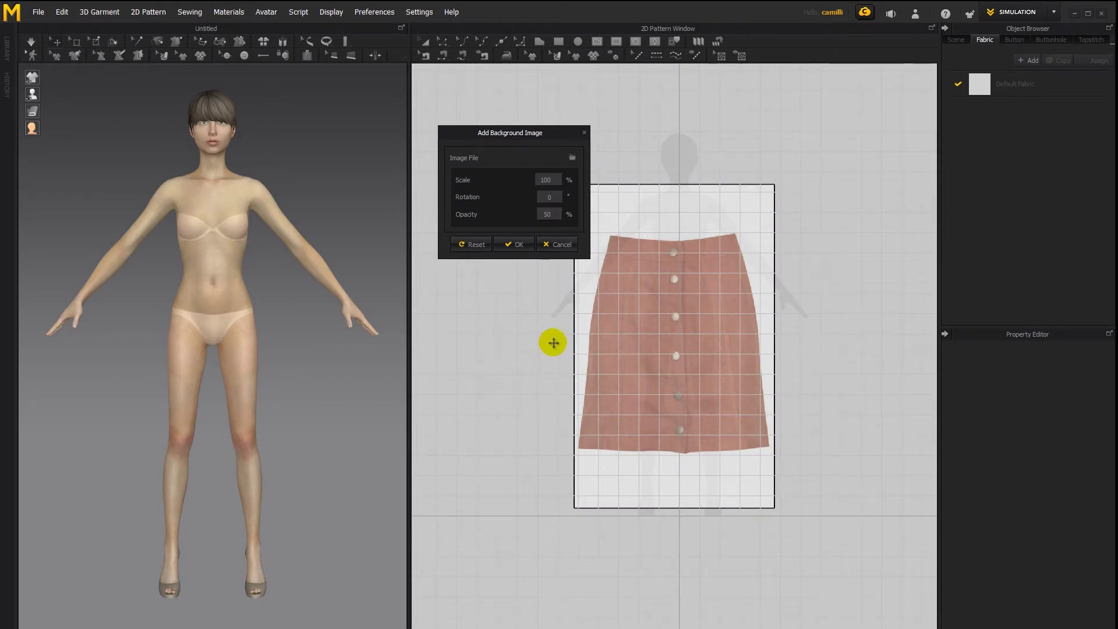
- Position the skirt image over the avatar's hips and set its scale to 60%
{"action": "mouse_move", "coordinate": [702, 217]}
{"action": "left_mouse_down"}
{"action": "mouse_move", "coordinate": [725, 229]}
{"action": "mouse_move", "coordinate": [707, 230]}
{"action": "left_mouse_up"}
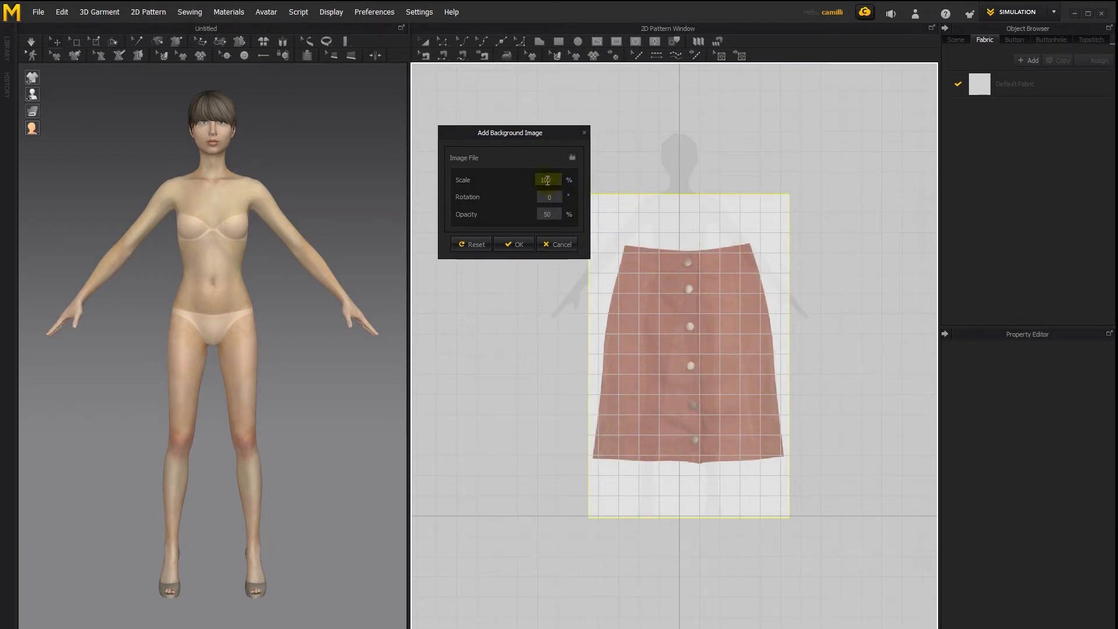
{"action": "left_click_drag", "start_coordinate": [548, 180], "coordinate": [530, 179]}
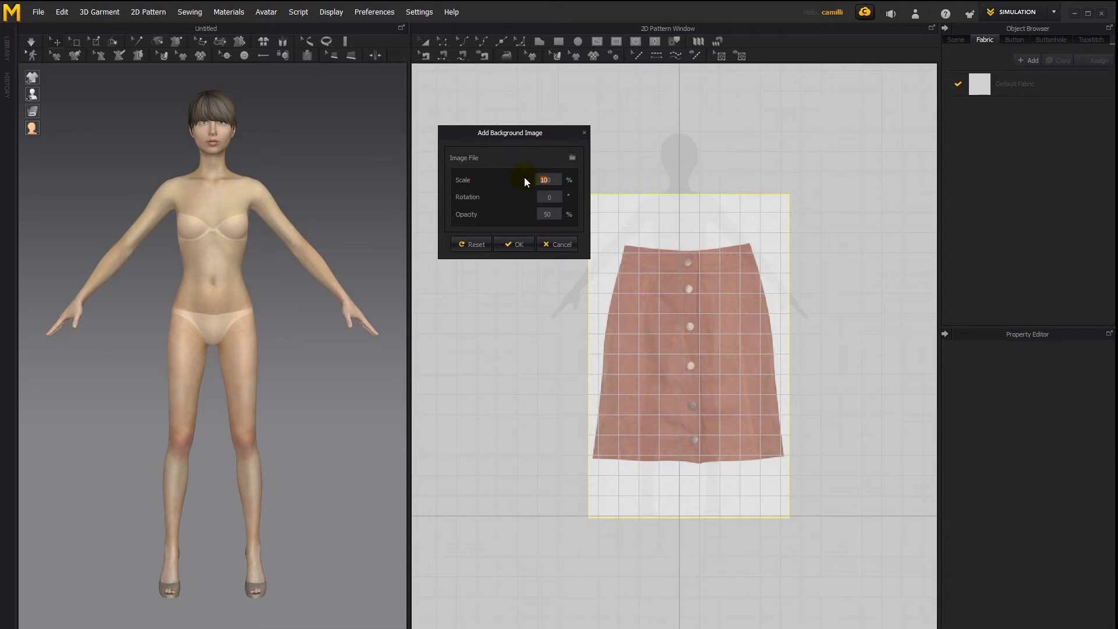
{"action": "type", "text": "60"}
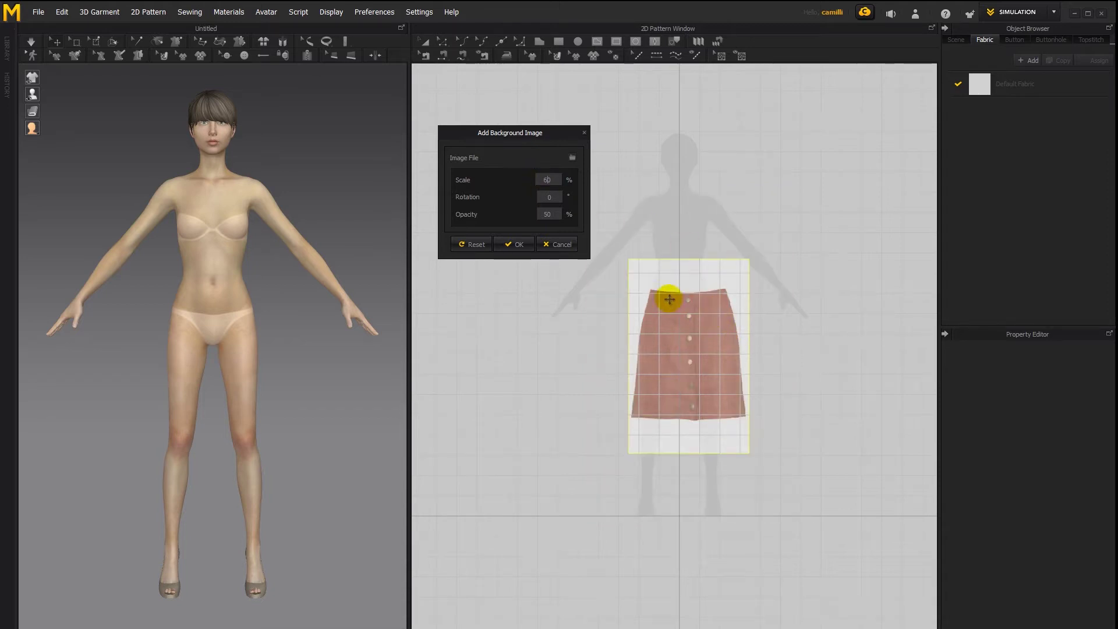
{"action": "mouse_move", "coordinate": [699, 330]}
{"action": "left_mouse_down"}
{"action": "mouse_move", "coordinate": [695, 350]}
{"action": "mouse_move", "coordinate": [692, 330]}
{"action": "left_mouse_up"}
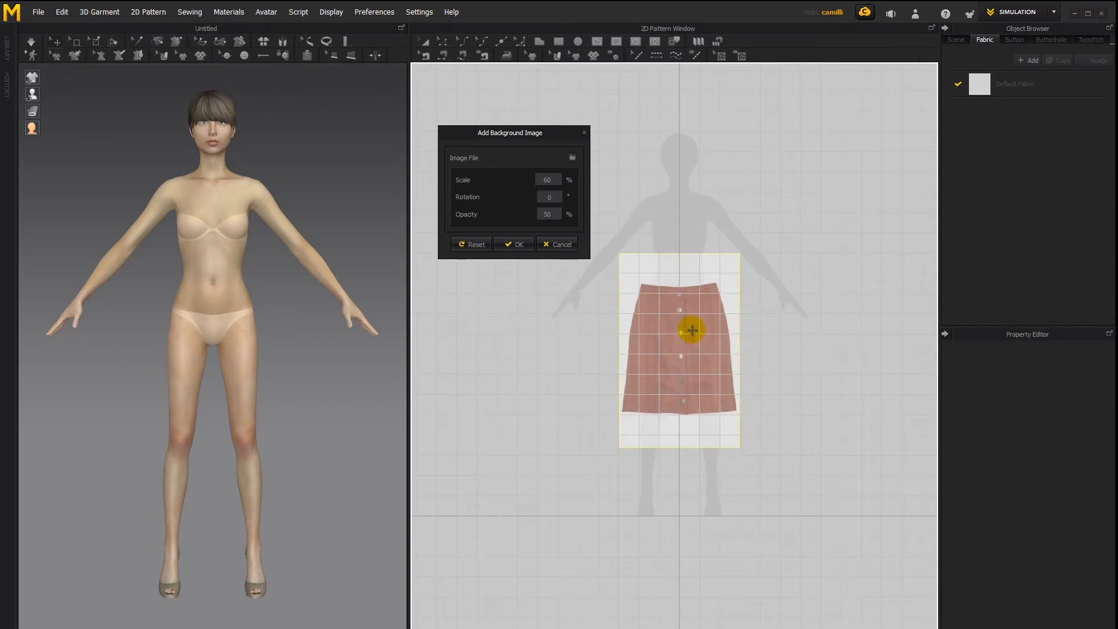
- Test a 30° rotation, return it to 0, set opacity to 40%, and apply
{"action": "left_click", "coordinate": [549, 196]}
{"action": "type", "text": "30"}
{"action": "key", "text": "Return"}
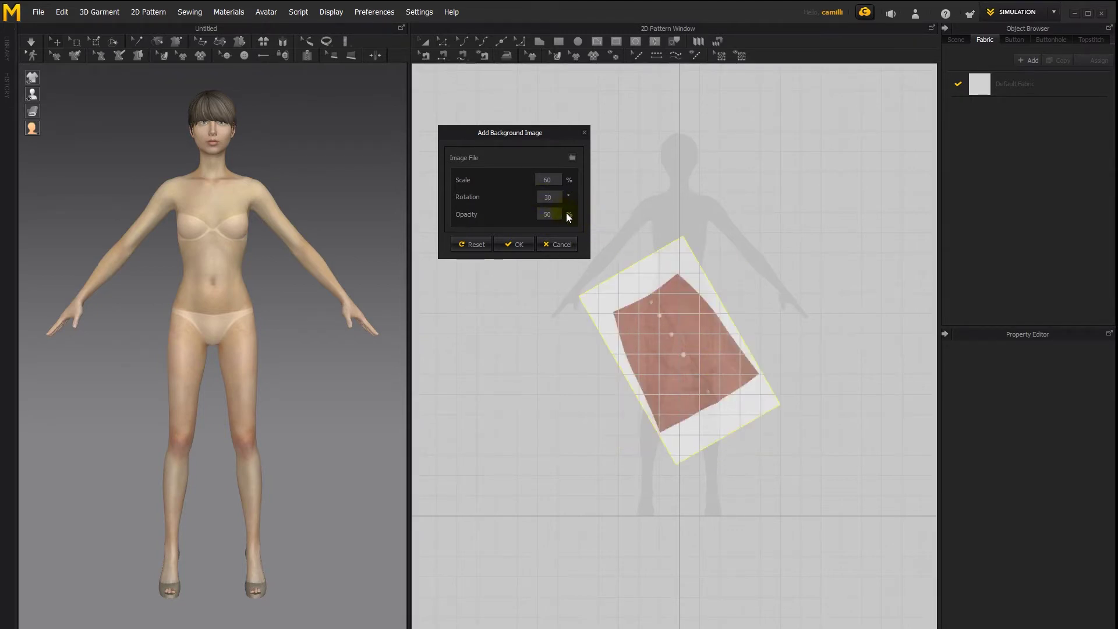
{"action": "type", "text": "0"}
{"action": "key", "text": "Return"}
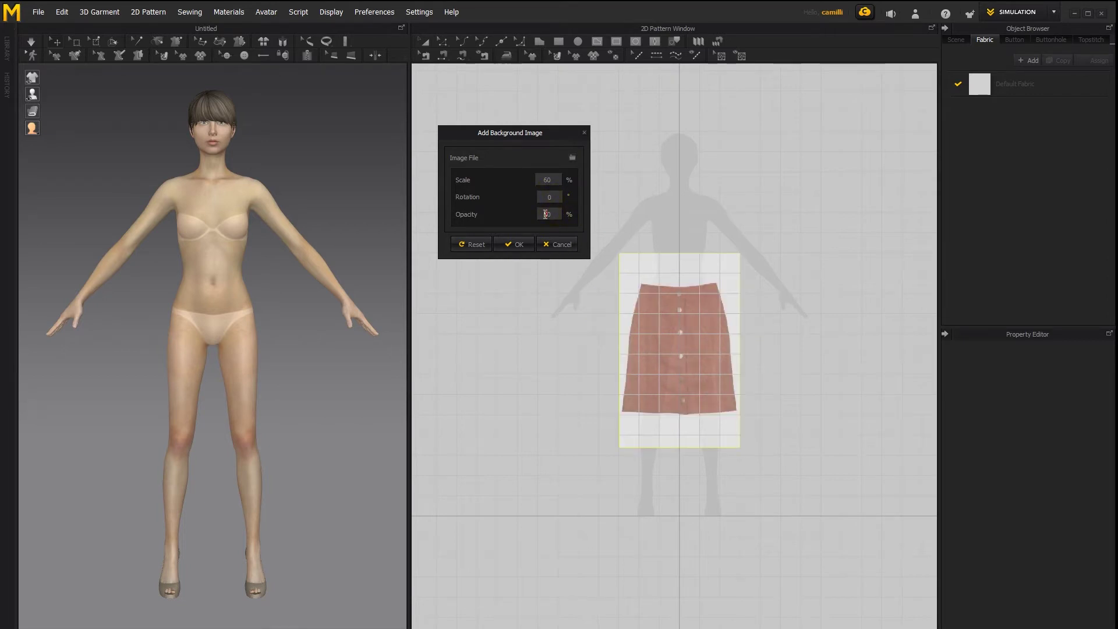
{"action": "double_click", "coordinate": [546, 214]}
{"action": "type", "text": "100"}
{"action": "type", "text": "40"}
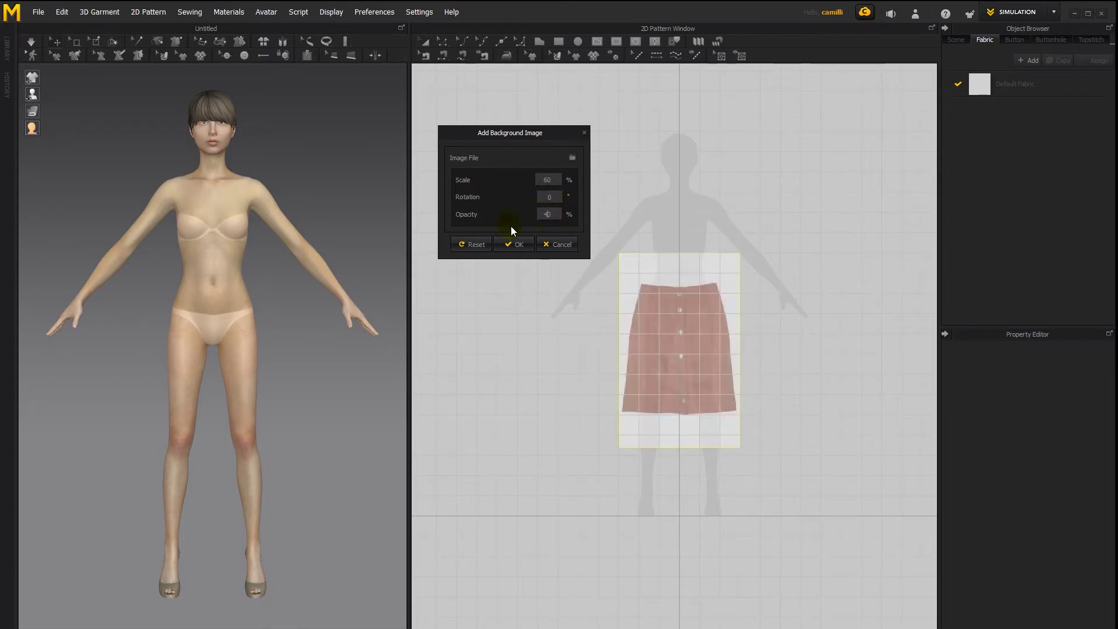
{"action": "left_click", "coordinate": [518, 244]}
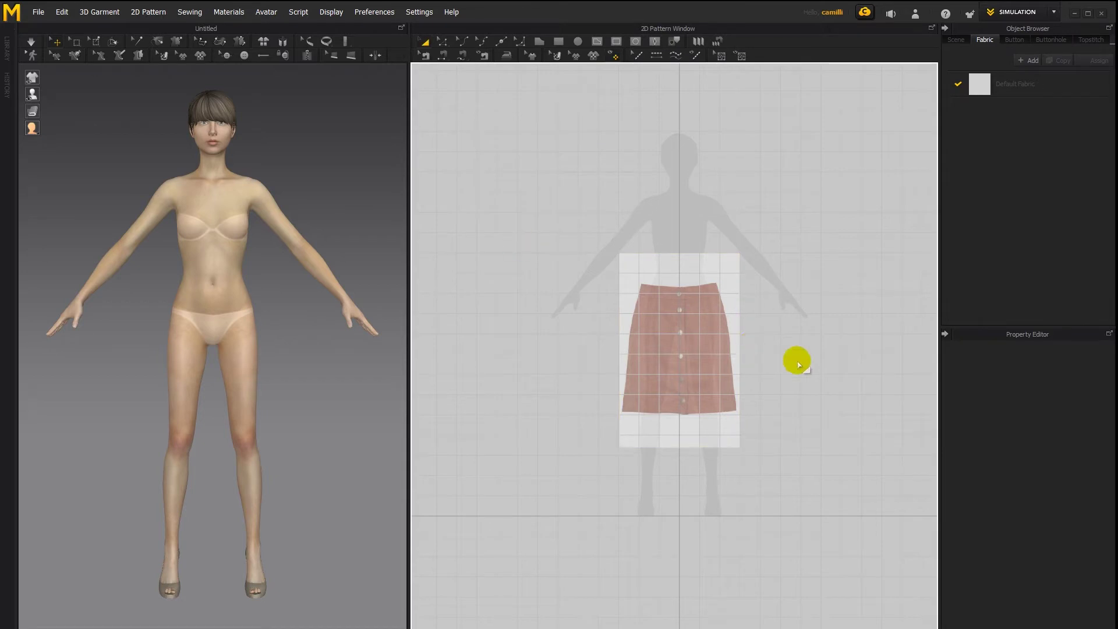
- Zoom and pan the 2D pattern window to centre the skirt reference for tracing
{"action": "scroll", "coordinate": [793, 358], "scroll_direction": "down", "scroll_amount": 2}
{"action": "scroll", "coordinate": [793, 358], "scroll_direction": "up", "scroll_amount": 3}
{"action": "middle_click_drag", "start_coordinate": [640, 230], "coordinate": [674, 254]}
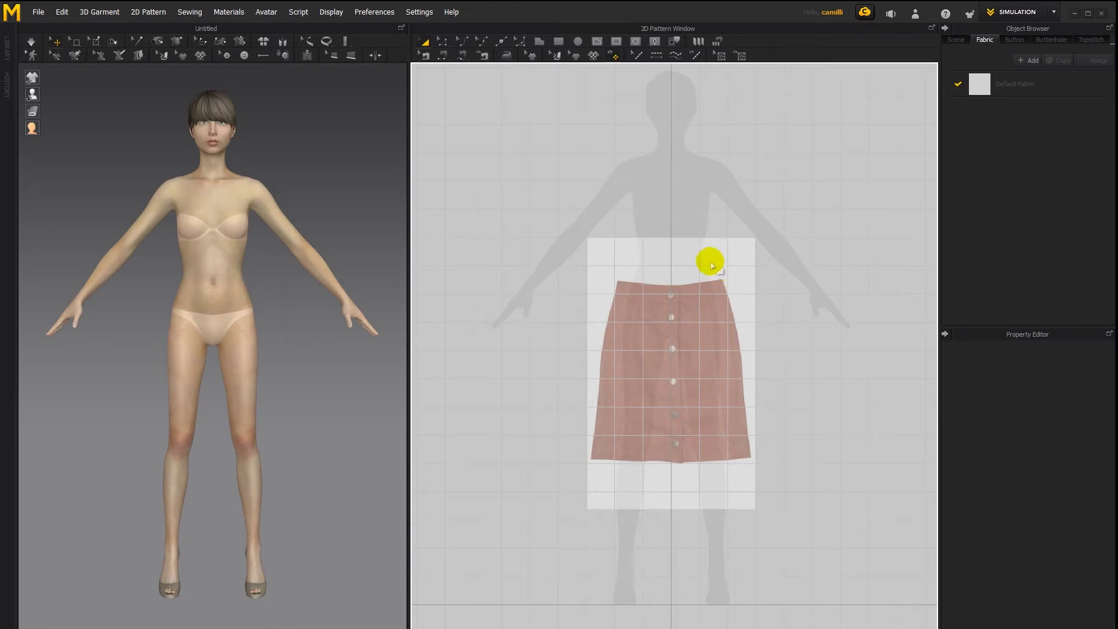
{"action": "left_click", "coordinate": [539, 41]}
{"action": "left_click_drag", "start_coordinate": [618, 282], "coordinate": [594, 459]}
{"action": "left_click", "coordinate": [752, 456]}
{"action": "left_click", "coordinate": [723, 281]}
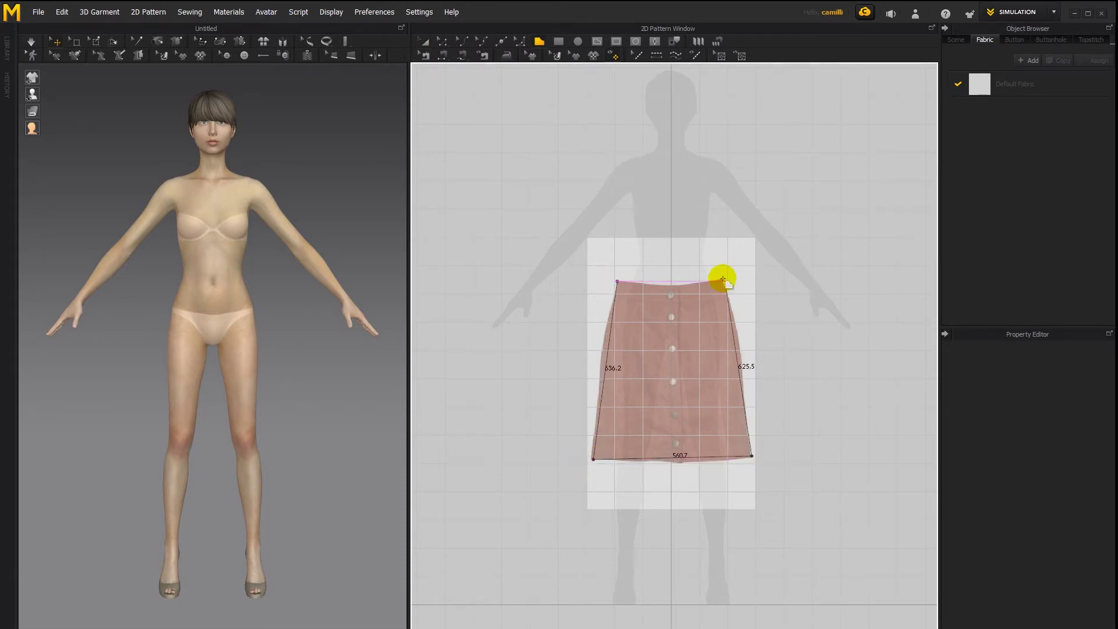
{"action": "left_click", "coordinate": [618, 282]}
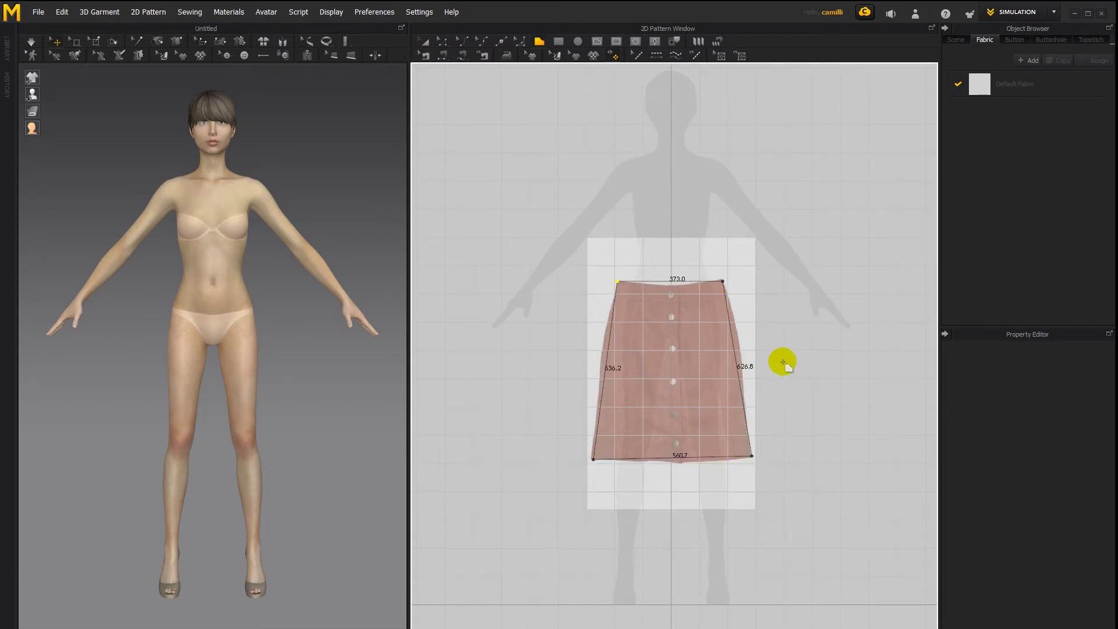
{"action": "key", "text": "a"}
{"action": "left_click", "coordinate": [749, 324]}
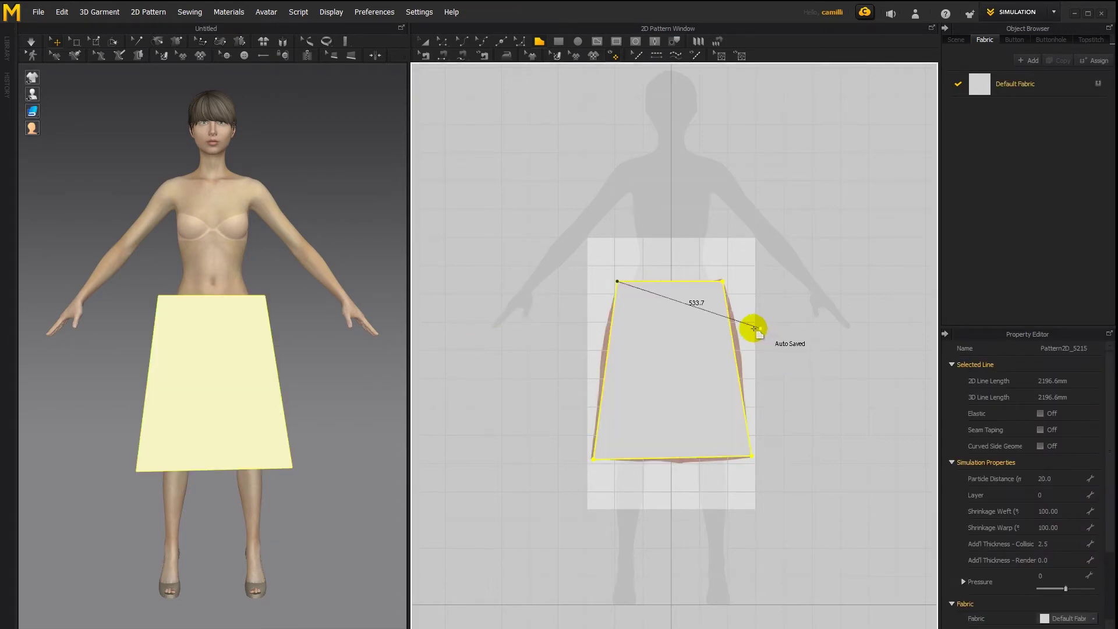
{"action": "key", "text": "Delete"}
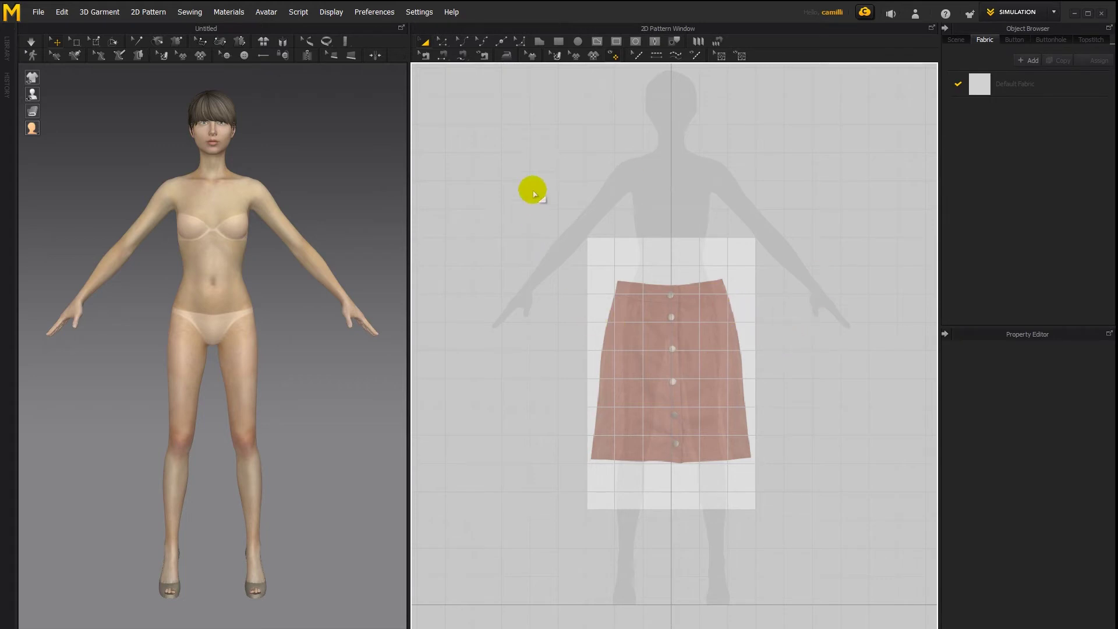
- Try a 130% background scale, cancel it, and reopen the background image settings
{"action": "right_click", "coordinate": [545, 150]}
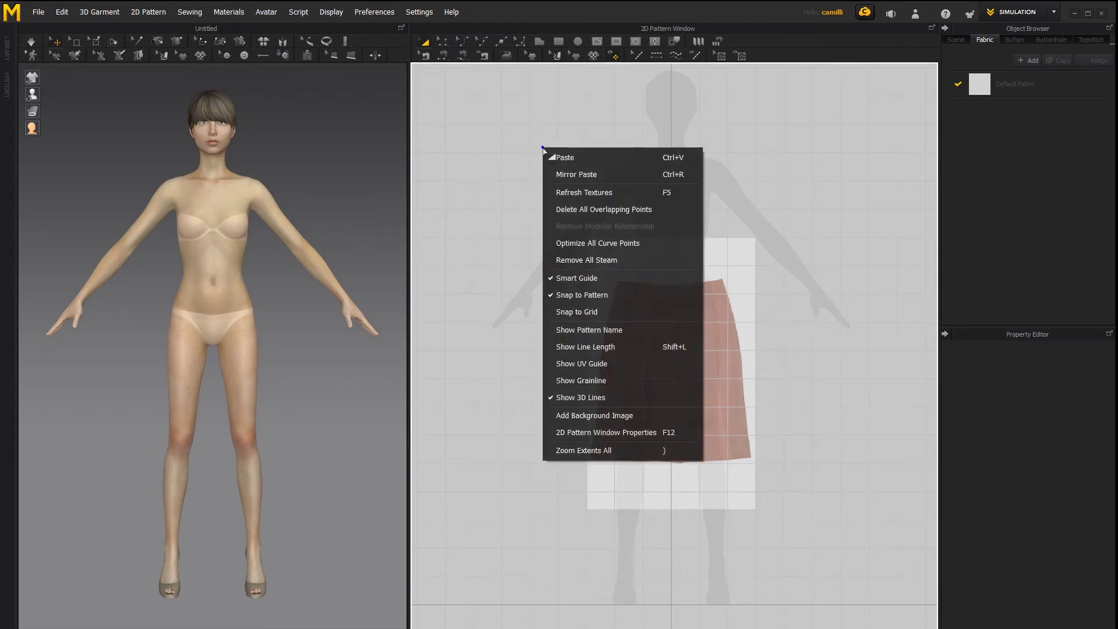
{"action": "left_click", "coordinate": [606, 415]}
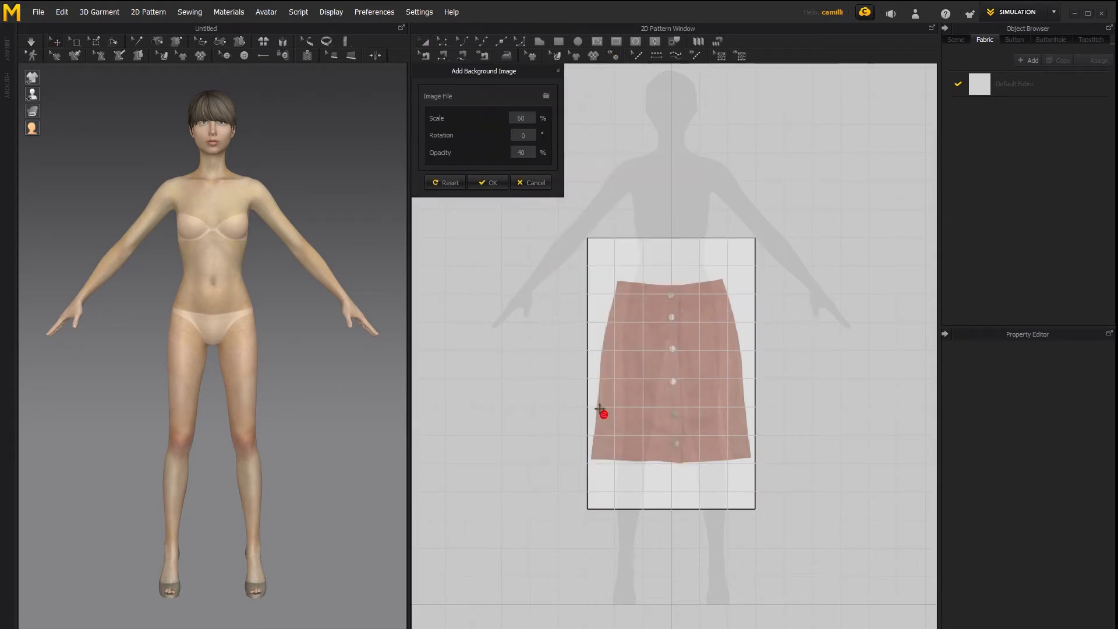
{"action": "double_click", "coordinate": [519, 116]}
{"action": "type", "text": "130"}
{"action": "key", "text": "Return"}
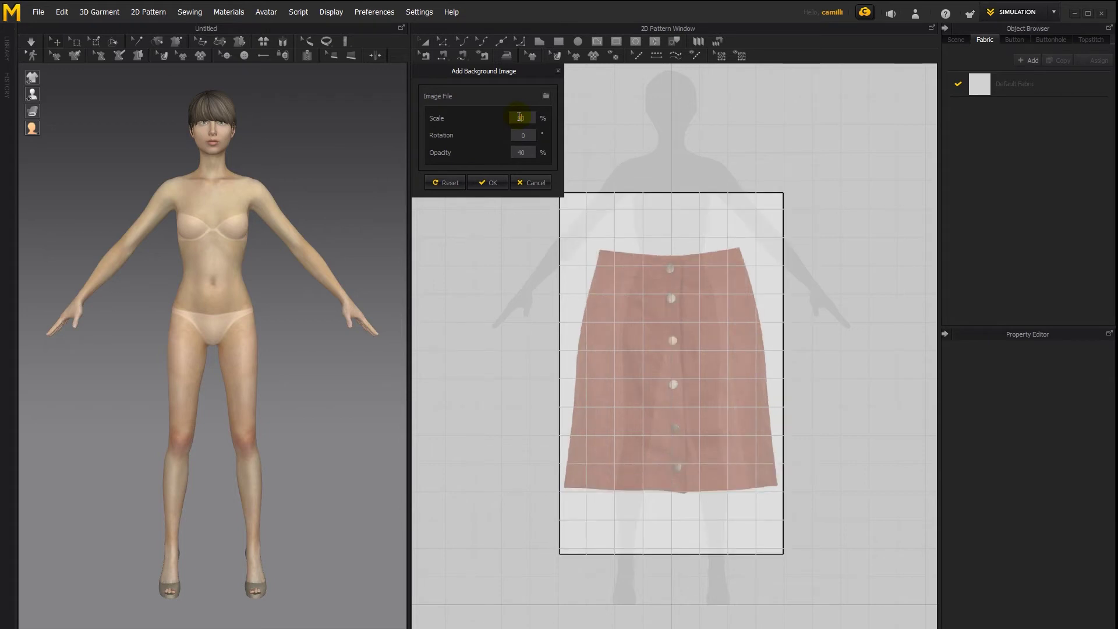
{"action": "key", "text": "Escape"}
{"action": "right_click", "coordinate": [645, 266]}
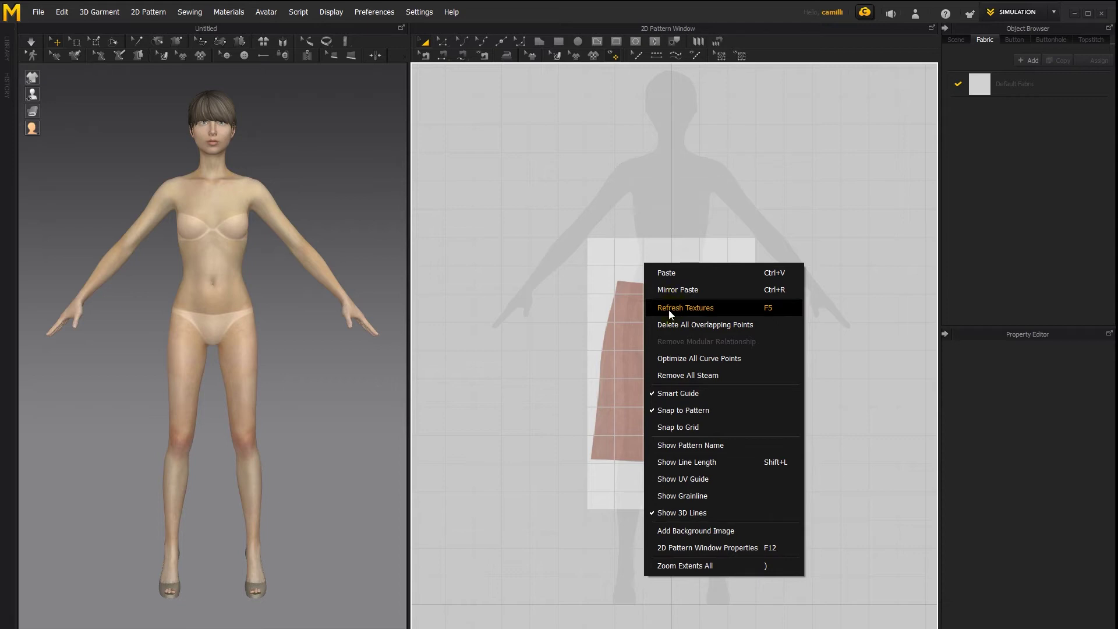
{"action": "left_click", "coordinate": [695, 531]}
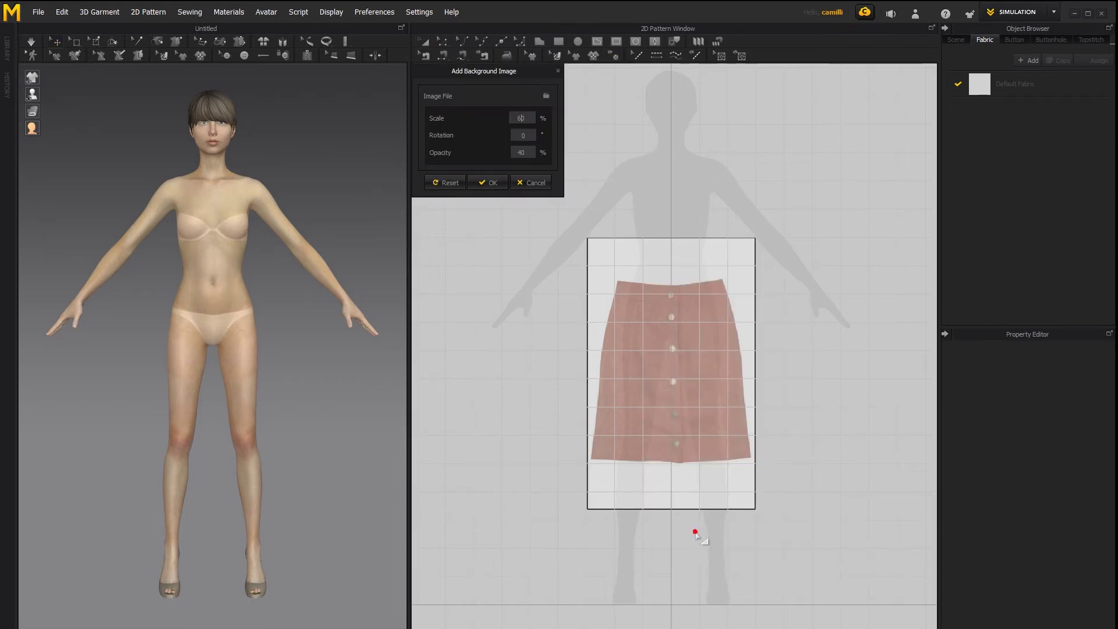
- Replace the background with the Open-shoulder-dress_pattern sheet and shift it up and right
{"action": "left_click", "coordinate": [546, 97]}
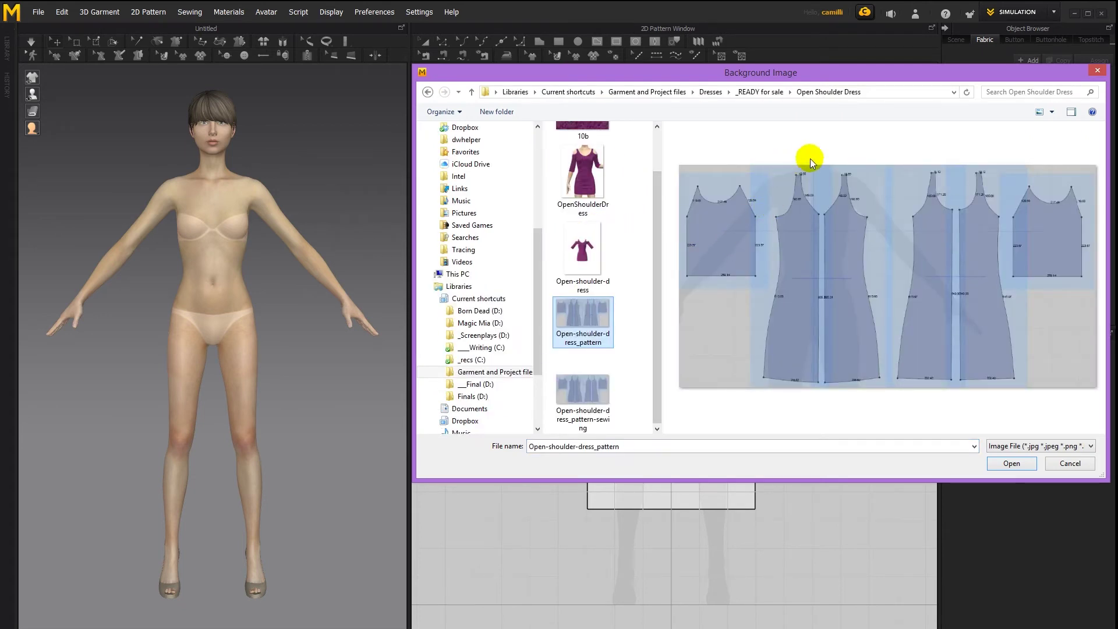
{"action": "double_click", "coordinate": [589, 312]}
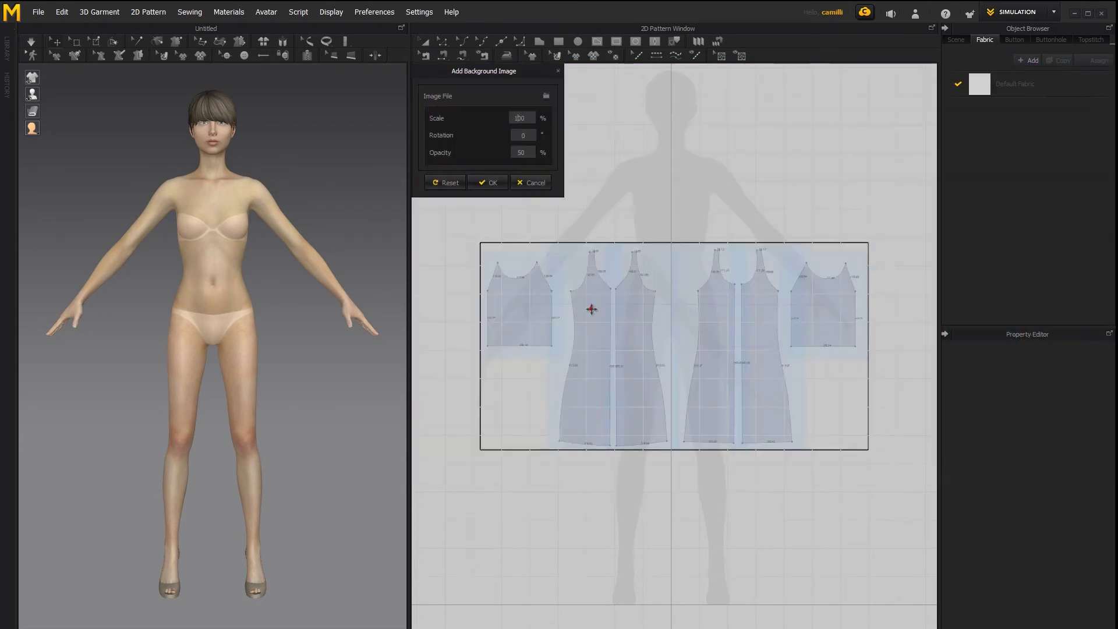
{"action": "scroll", "coordinate": [569, 299], "scroll_direction": "up", "scroll_amount": 2}
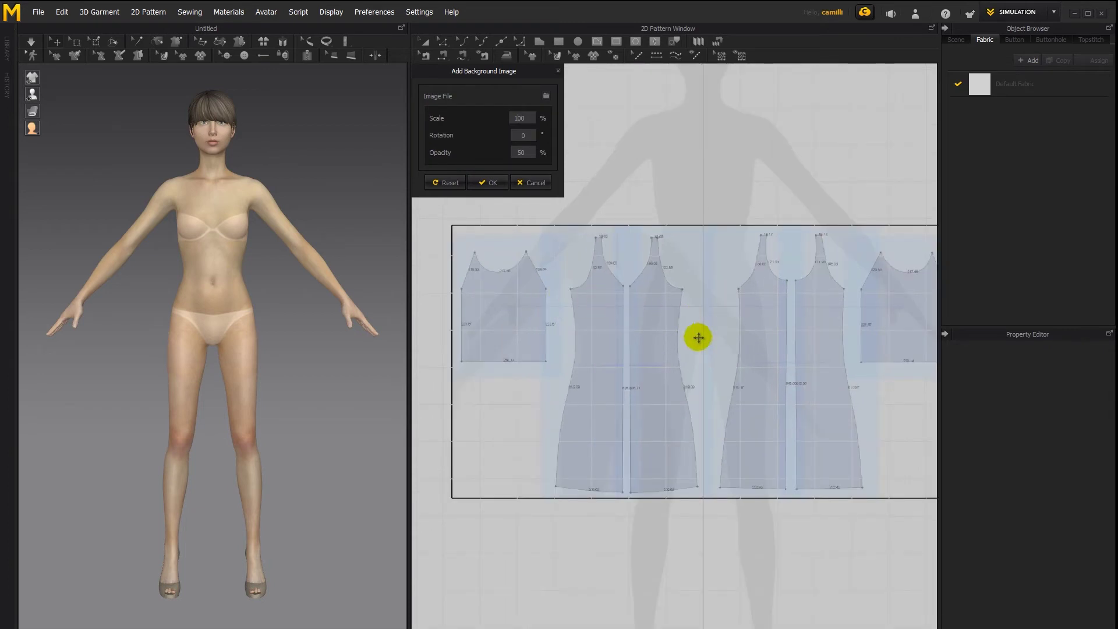
{"action": "left_click_drag", "start_coordinate": [673, 336], "coordinate": [736, 224]}
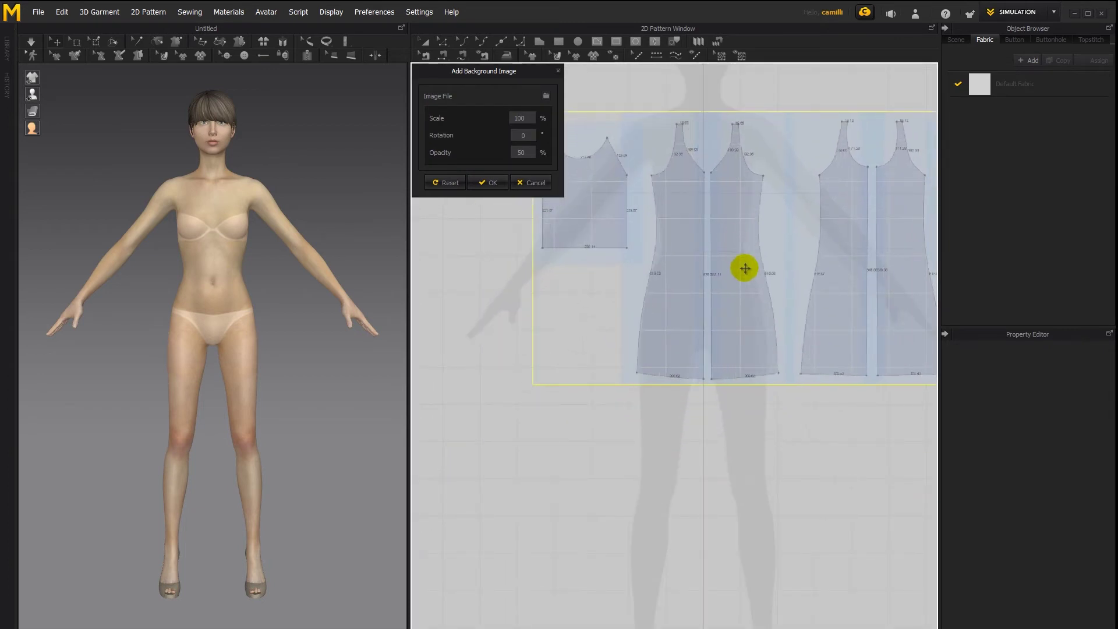
- Set the dress pattern background scale to 120% and apply it
{"action": "scroll", "coordinate": [744, 269], "scroll_direction": "up", "scroll_amount": 1}
{"action": "scroll", "coordinate": [731, 276], "scroll_direction": "up", "scroll_amount": 1}
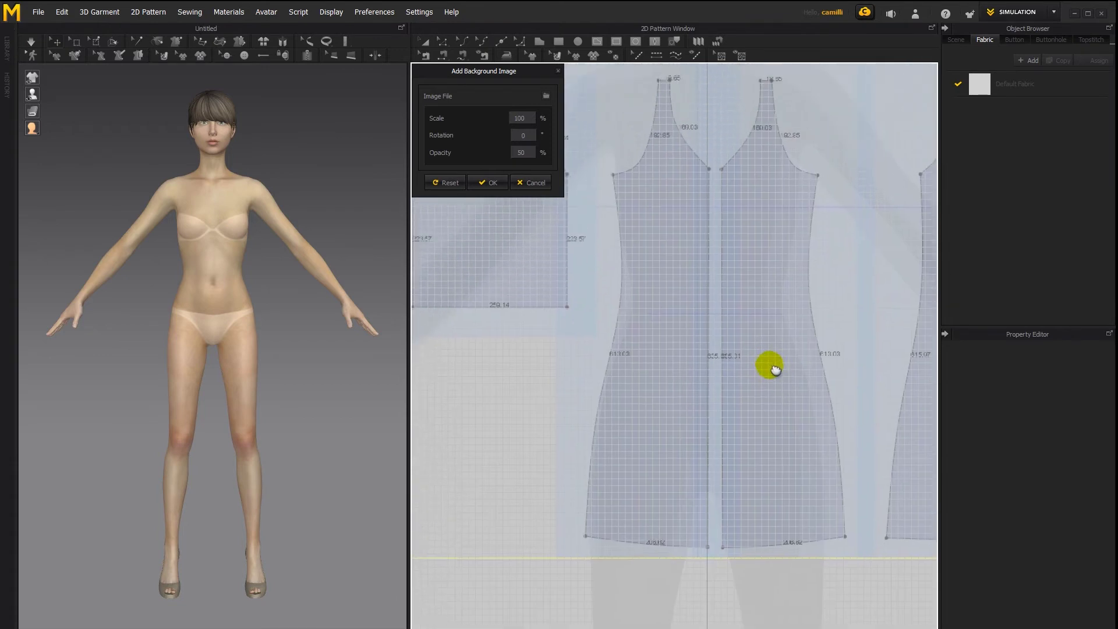
{"action": "scroll", "coordinate": [696, 319], "scroll_direction": "down", "scroll_amount": 1}
{"action": "left_click", "coordinate": [521, 119]}
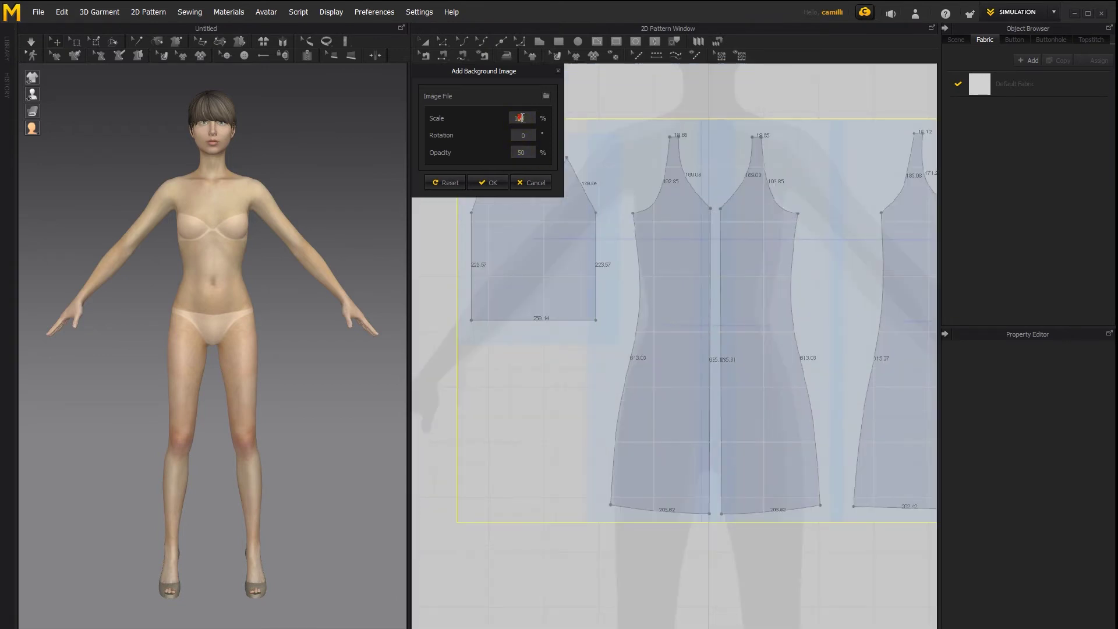
{"action": "type", "text": "120"}
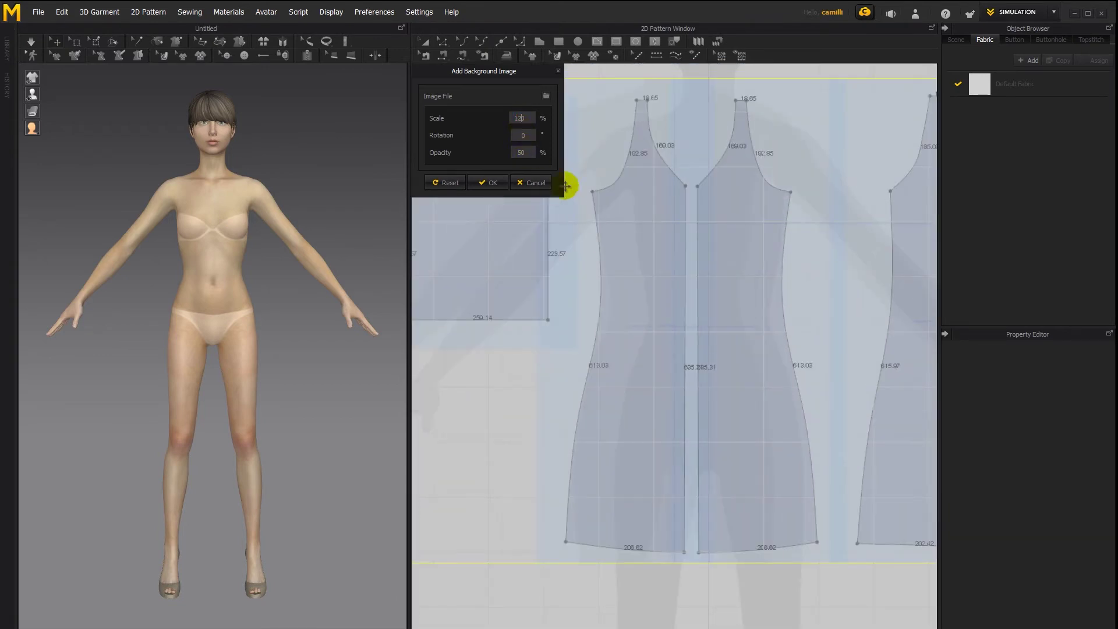
{"action": "left_click", "coordinate": [494, 181]}
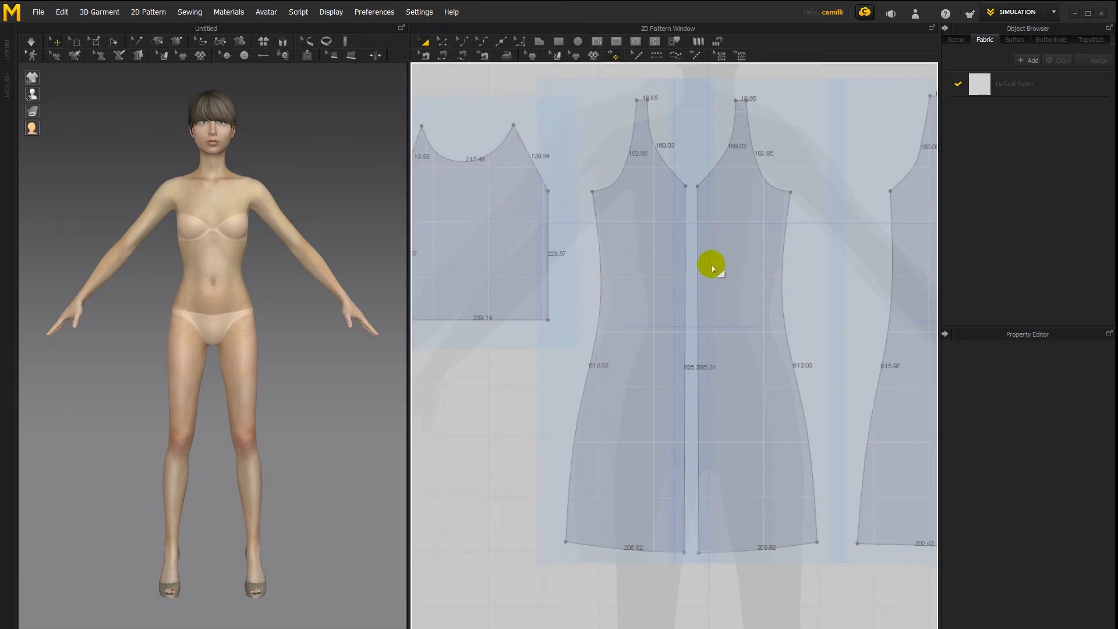
- Draw a 274.2 × 34.9 rectangle band below the bodice piece and nudge it down
{"action": "key", "text": "s"}
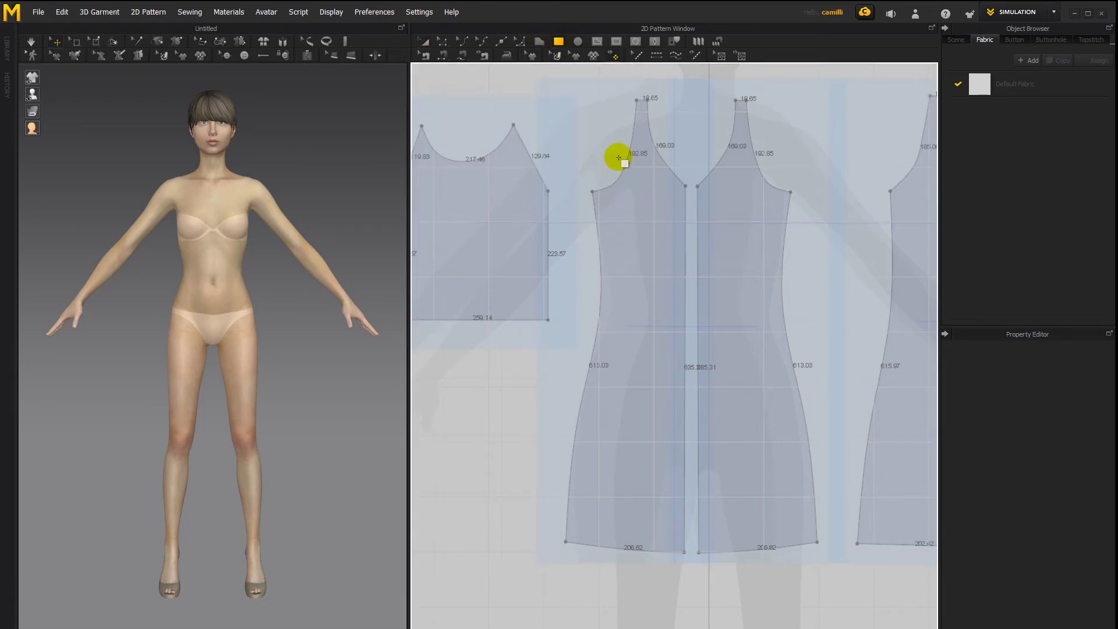
{"action": "middle_click_drag", "start_coordinate": [577, 353], "coordinate": [699, 379]}
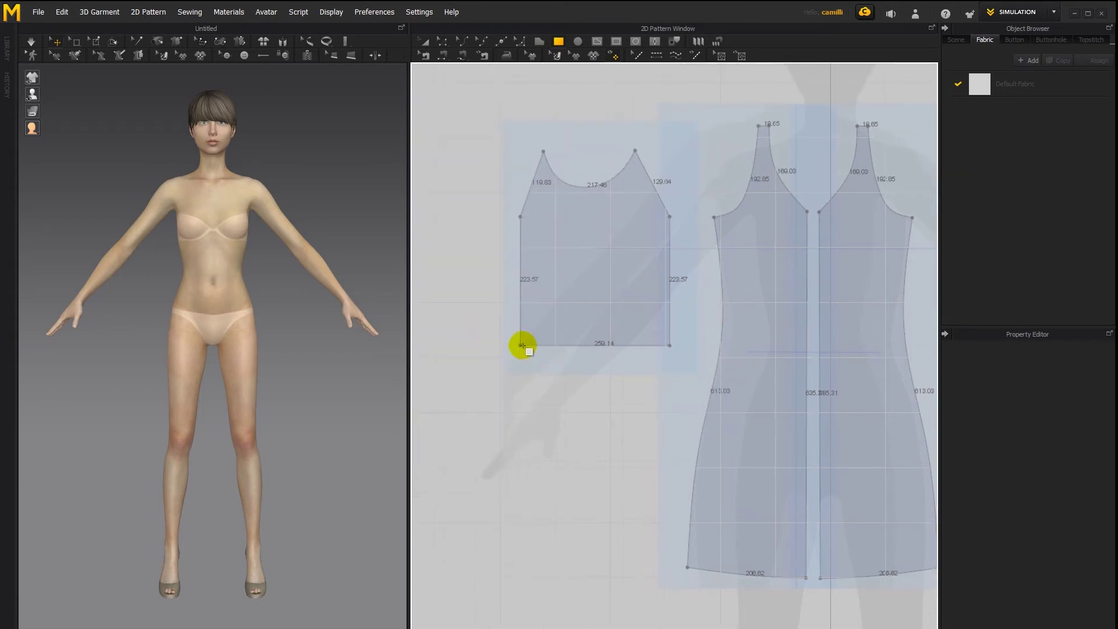
{"action": "left_click_drag", "start_coordinate": [520, 345], "coordinate": [665, 364]}
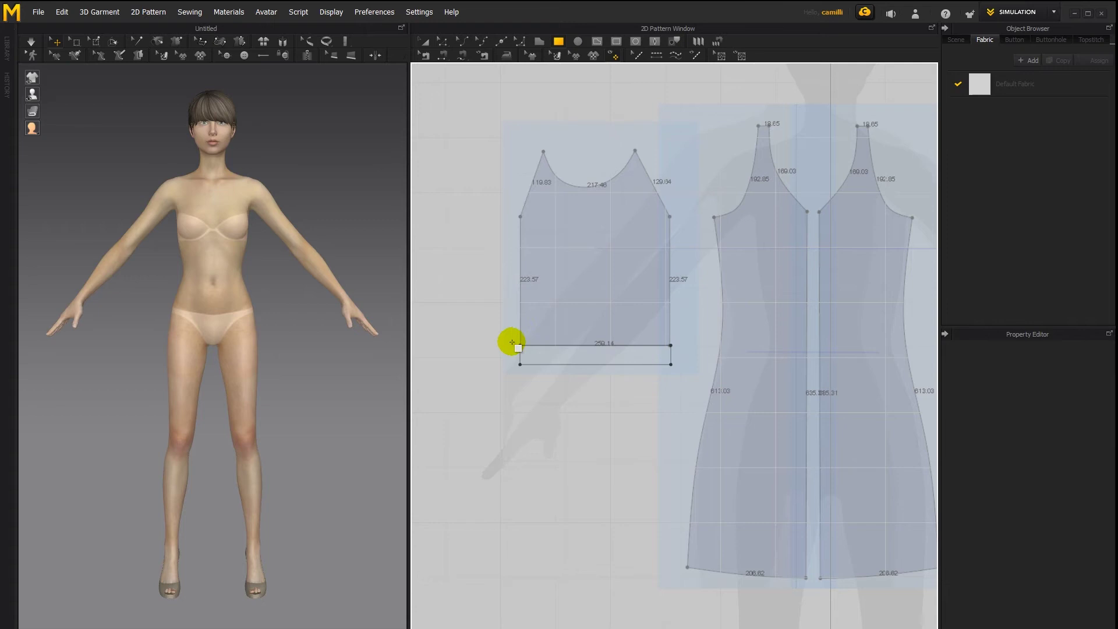
{"action": "left_click", "coordinate": [664, 321]}
{"action": "key", "text": "a"}
{"action": "left_click", "coordinate": [614, 349]}
{"action": "left_click_drag", "start_coordinate": [614, 349], "coordinate": [611, 362]}
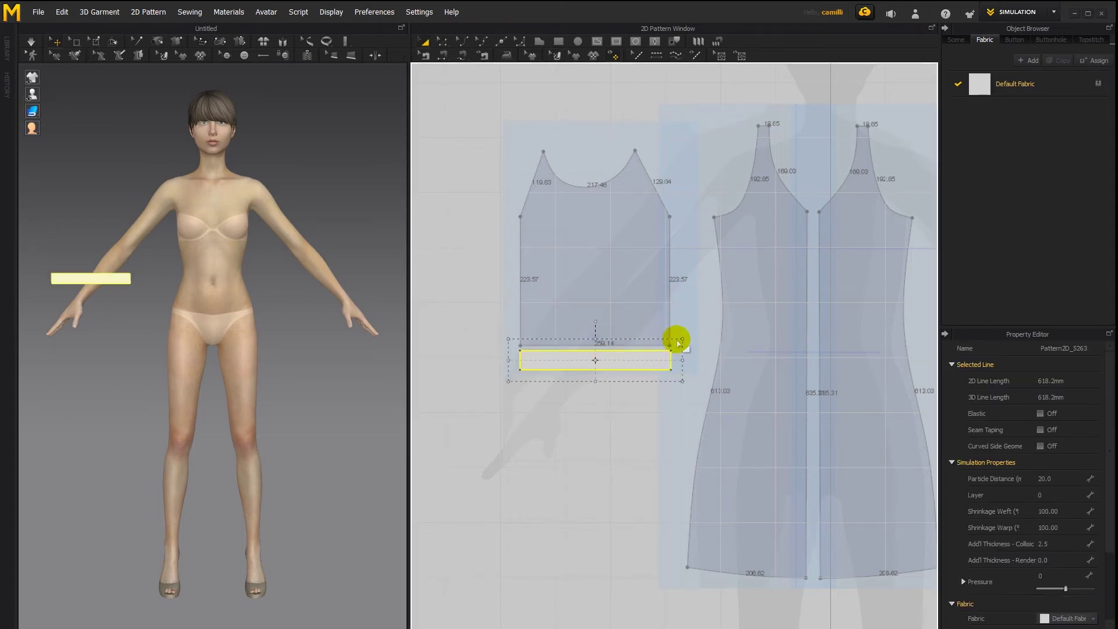
- Show line lengths on all pattern edges and align the band under the bodice
{"action": "right_click", "coordinate": [632, 231]}
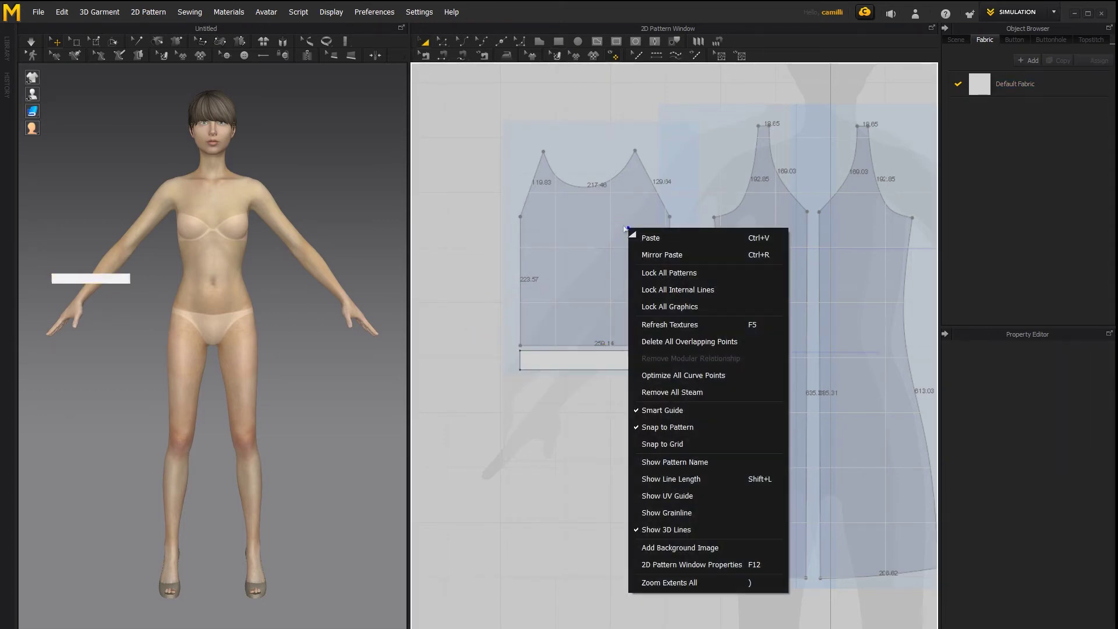
{"action": "left_click", "coordinate": [683, 480]}
{"action": "scroll", "coordinate": [595, 396], "scroll_direction": "up", "scroll_amount": 5}
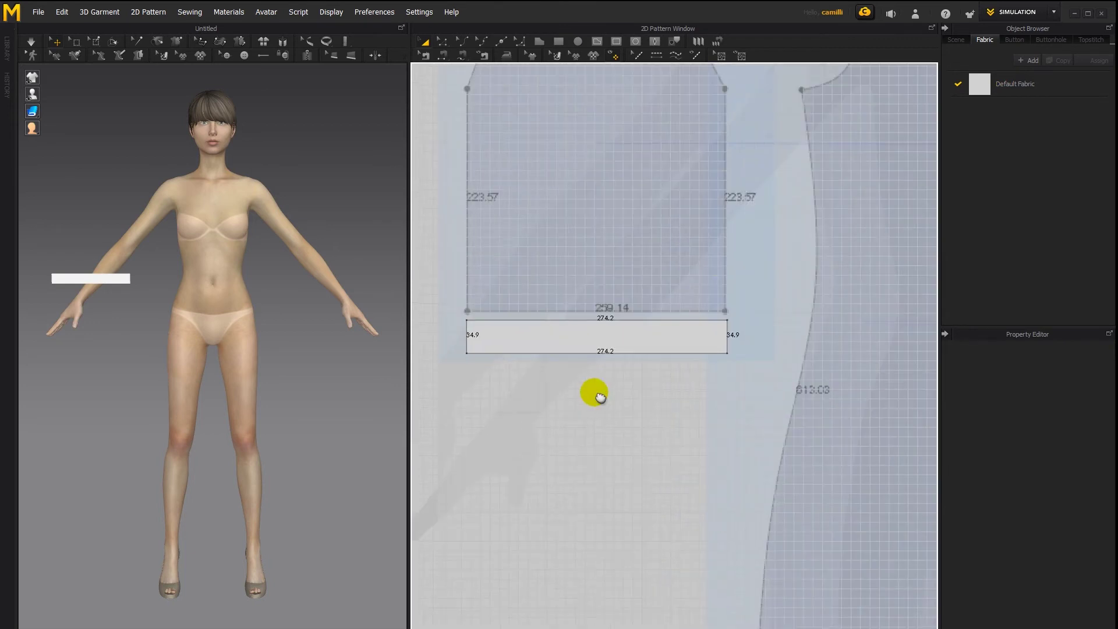
{"action": "left_click", "coordinate": [563, 363]}
{"action": "left_click_drag", "start_coordinate": [564, 363], "coordinate": [566, 367]}
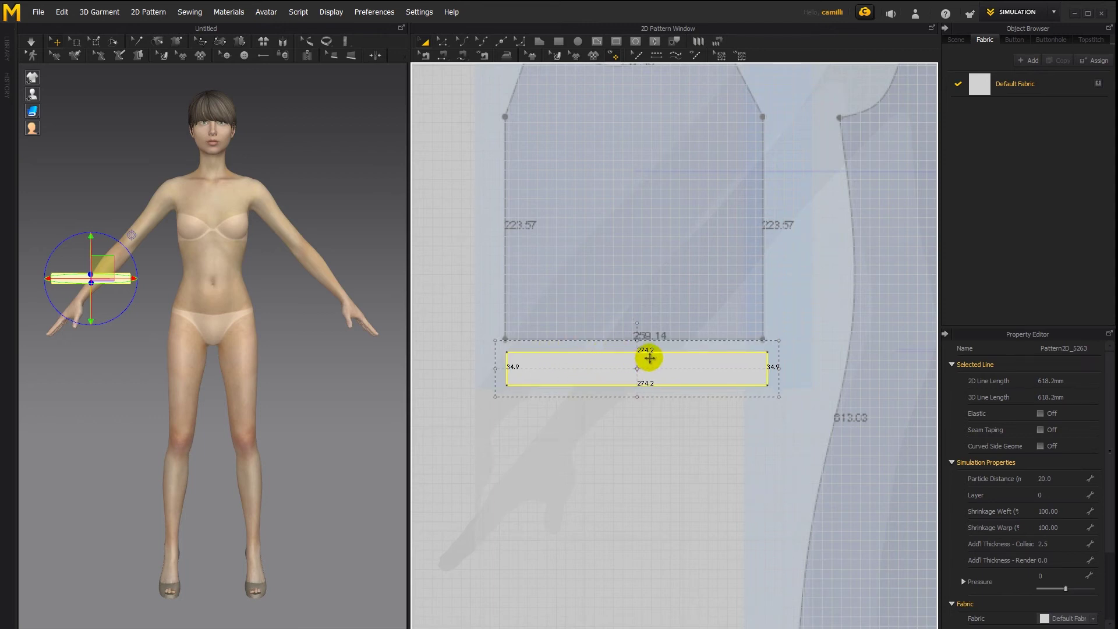
{"action": "left_click", "coordinate": [588, 319]}
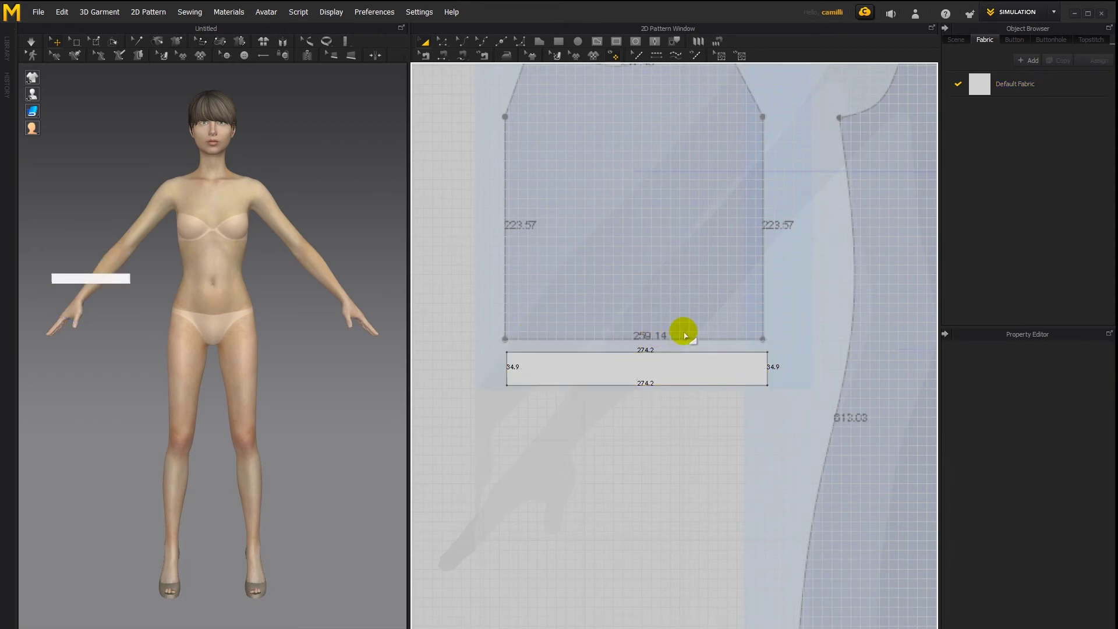
- Raise the dress pattern background scale to 130% and confirm the settings
{"action": "right_click", "coordinate": [556, 143]}
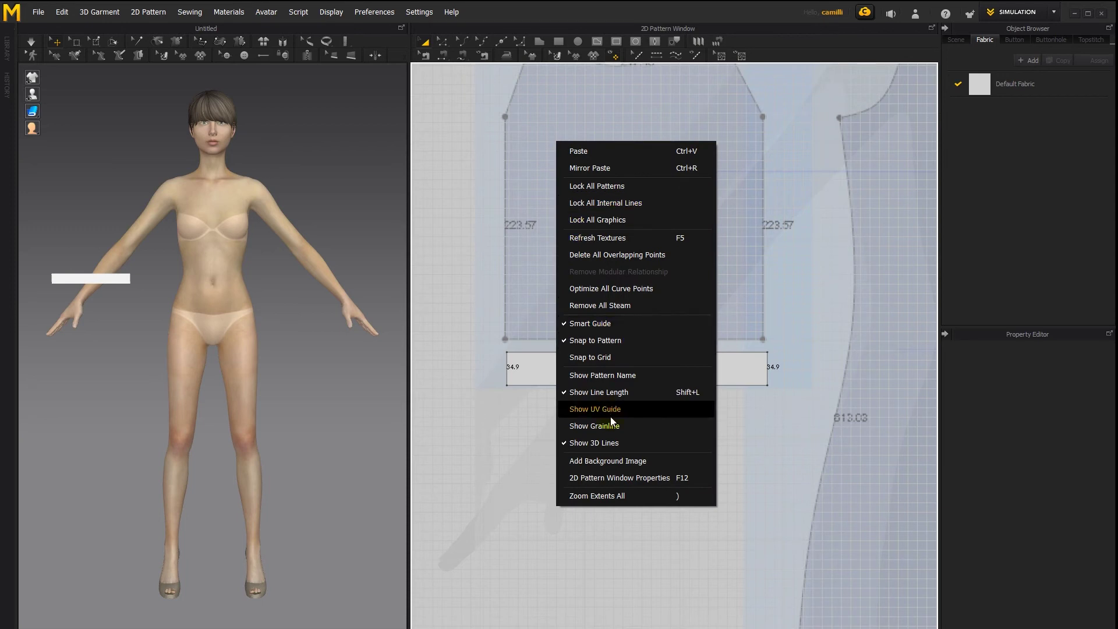
{"action": "left_click", "coordinate": [609, 461]}
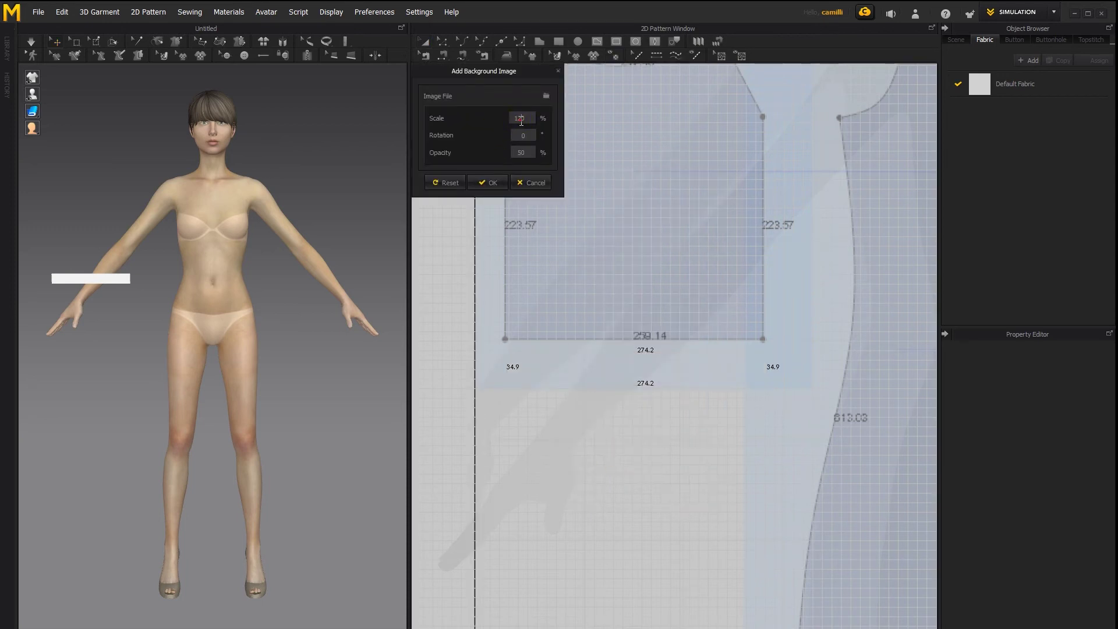
{"action": "scroll", "coordinate": [520, 121], "scroll_direction": "up", "scroll_amount": 1}
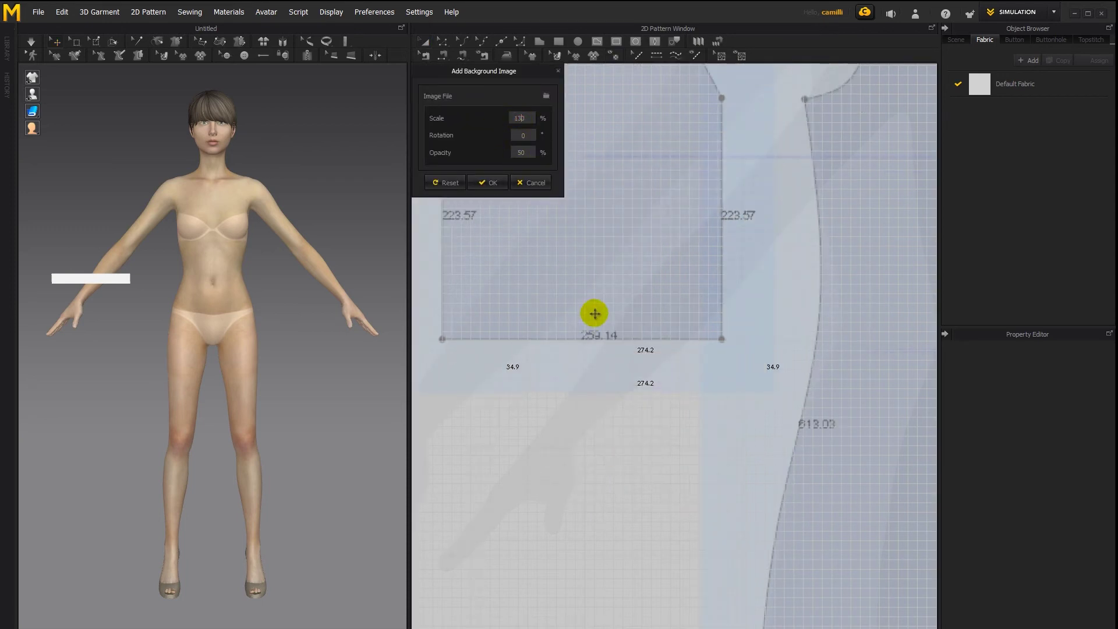
{"action": "left_click", "coordinate": [544, 97]}
{"action": "left_click", "coordinate": [645, 330]}
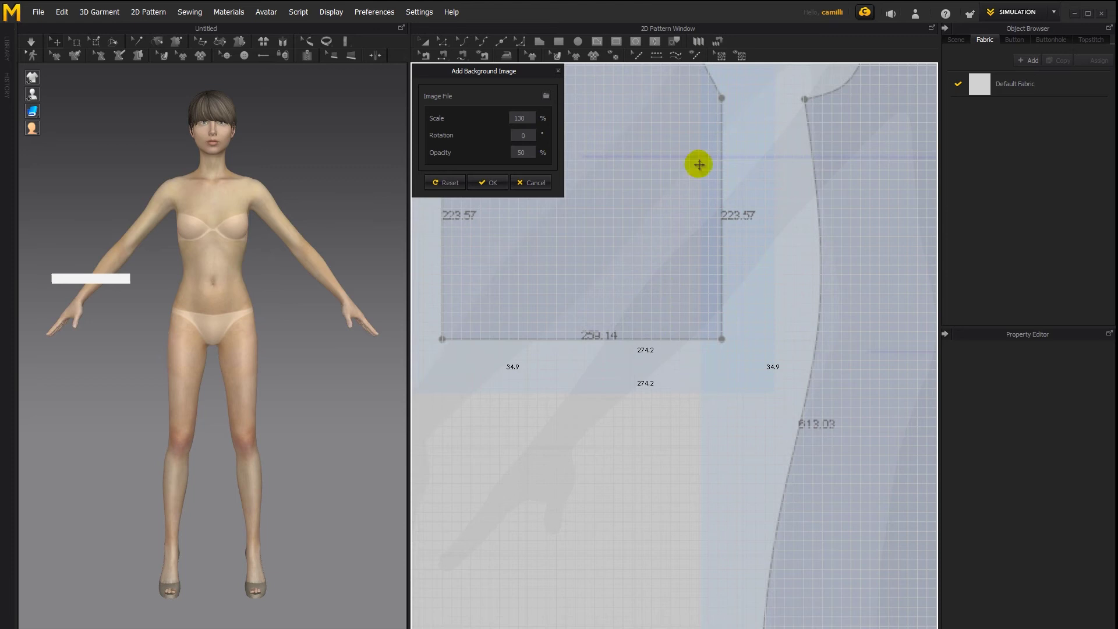
{"action": "left_click", "coordinate": [492, 186]}
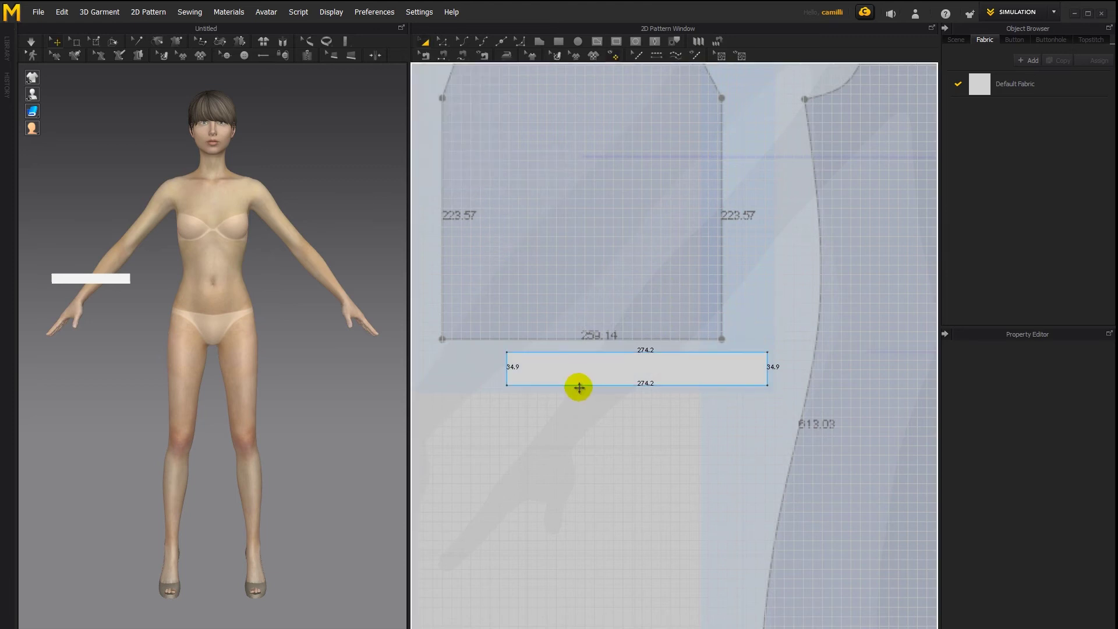
- Reset the background image settings to clear the dress pattern sheet from the 2D window
{"action": "scroll", "coordinate": [577, 386], "scroll_direction": "down", "scroll_amount": 5}
{"action": "right_click", "coordinate": [542, 94]}
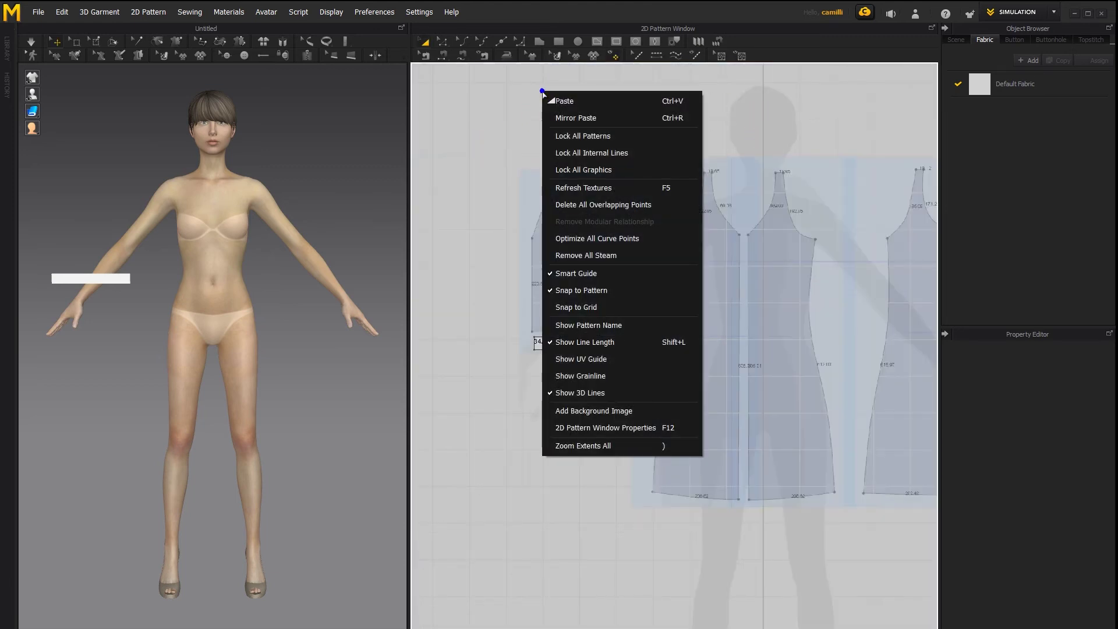
{"action": "left_click", "coordinate": [638, 410]}
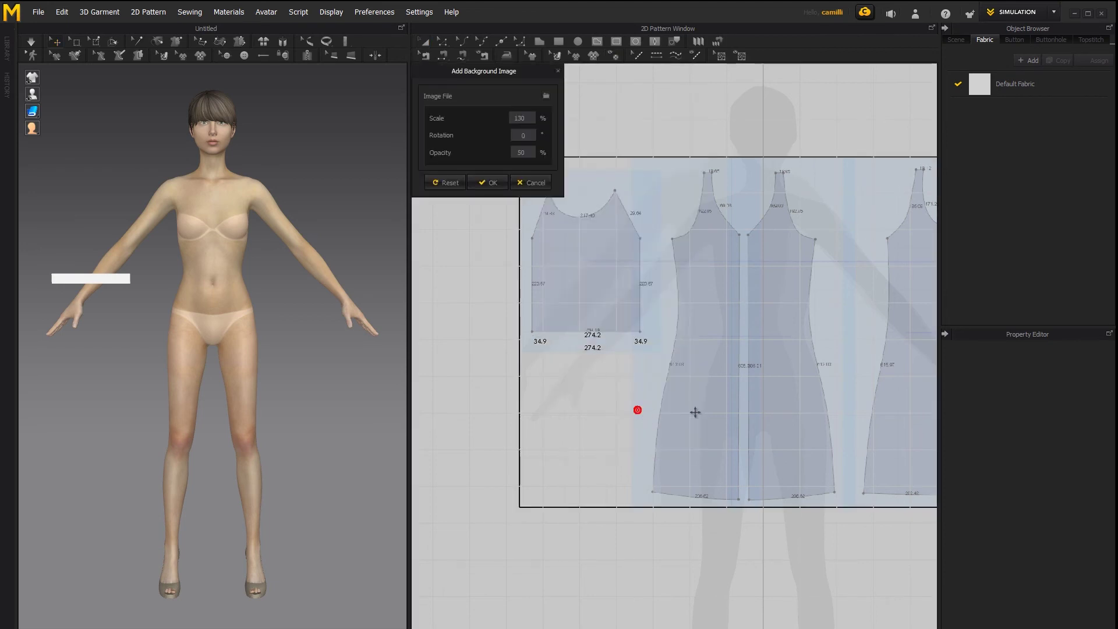
{"action": "left_click", "coordinate": [432, 183]}
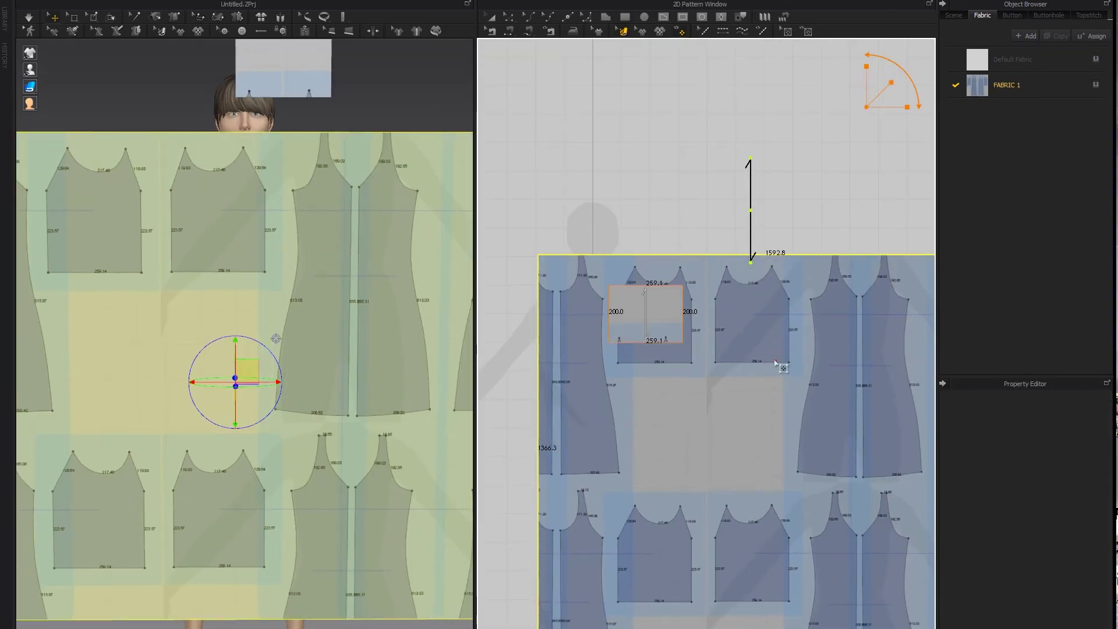
- Shift the pattern-sheet texture on the 1592.8-wide plane and move the 259.1 × 200 rectangle down
{"action": "left_click_drag", "start_coordinate": [776, 364], "coordinate": [769, 337]}
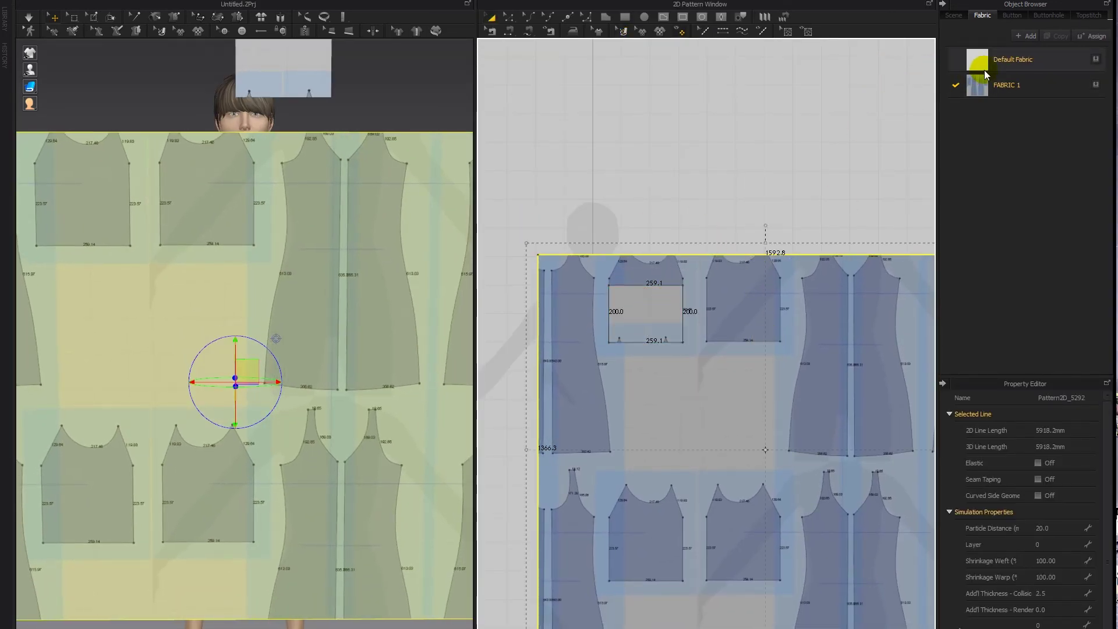
{"action": "left_click", "coordinate": [657, 300]}
{"action": "left_click_drag", "start_coordinate": [651, 341], "coordinate": [651, 379]}
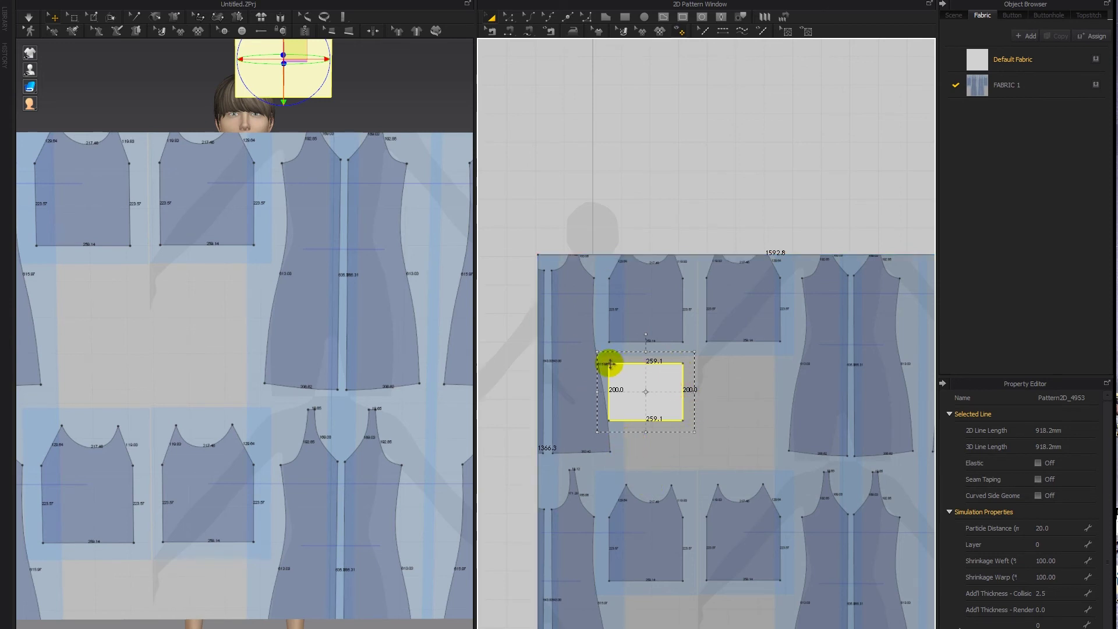
{"action": "left_click", "coordinate": [709, 289]}
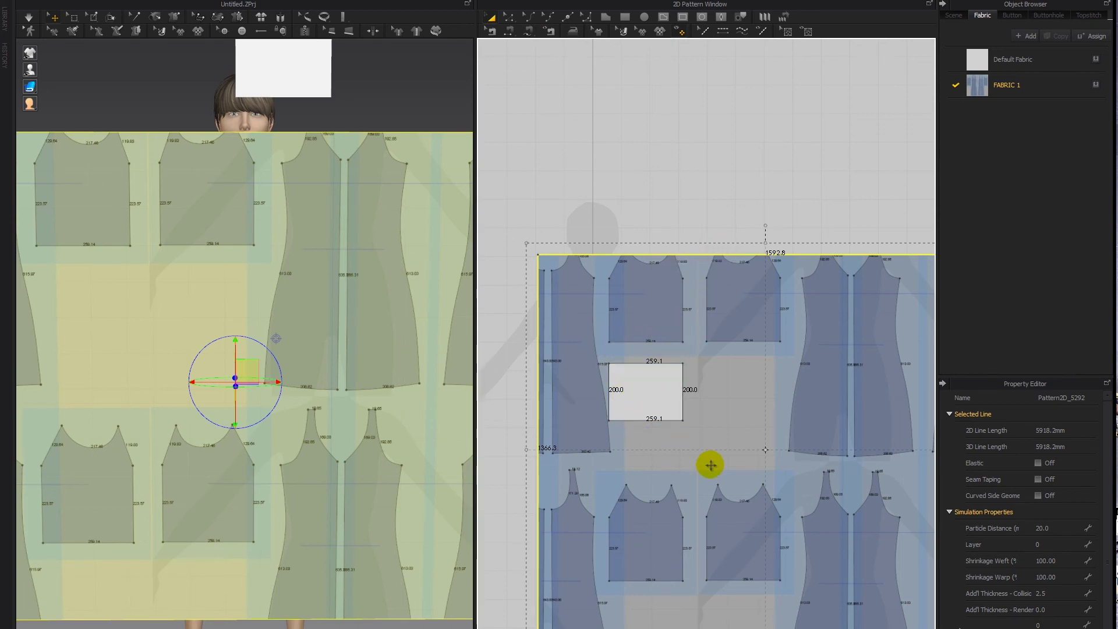
- Deselect all patterns and set the 3D background to a solid purple fill (R91 G91 B151)
{"action": "left_click", "coordinate": [716, 208]}
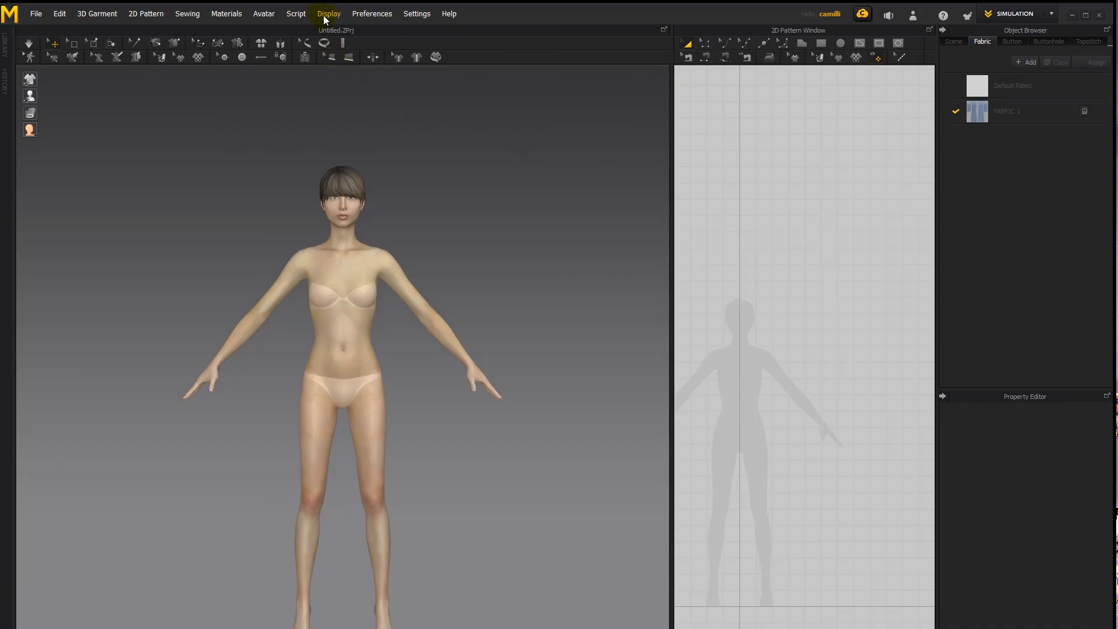
{"action": "left_click", "coordinate": [324, 16]}
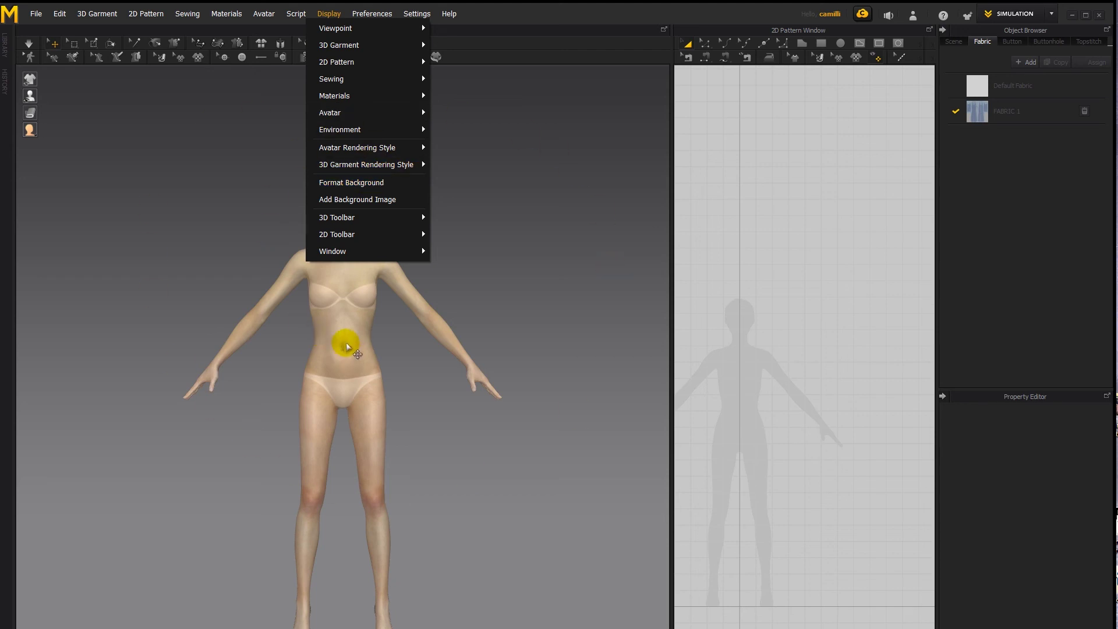
{"action": "left_click", "coordinate": [326, 183]}
{"action": "left_click", "coordinate": [495, 364]}
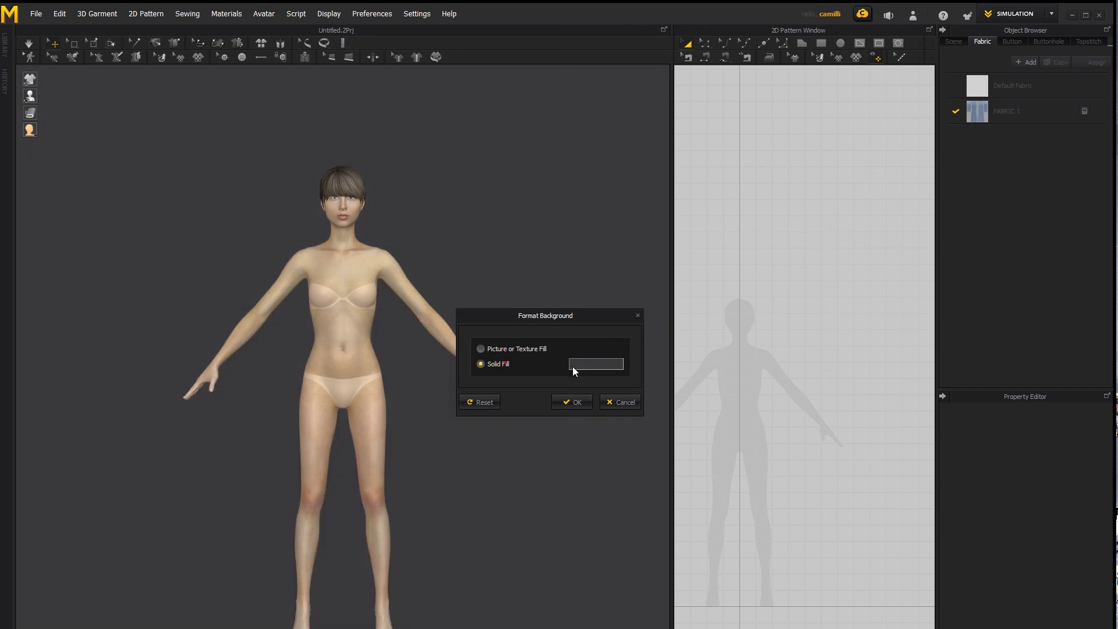
{"action": "left_click", "coordinate": [593, 364]}
{"action": "left_click", "coordinate": [514, 237]}
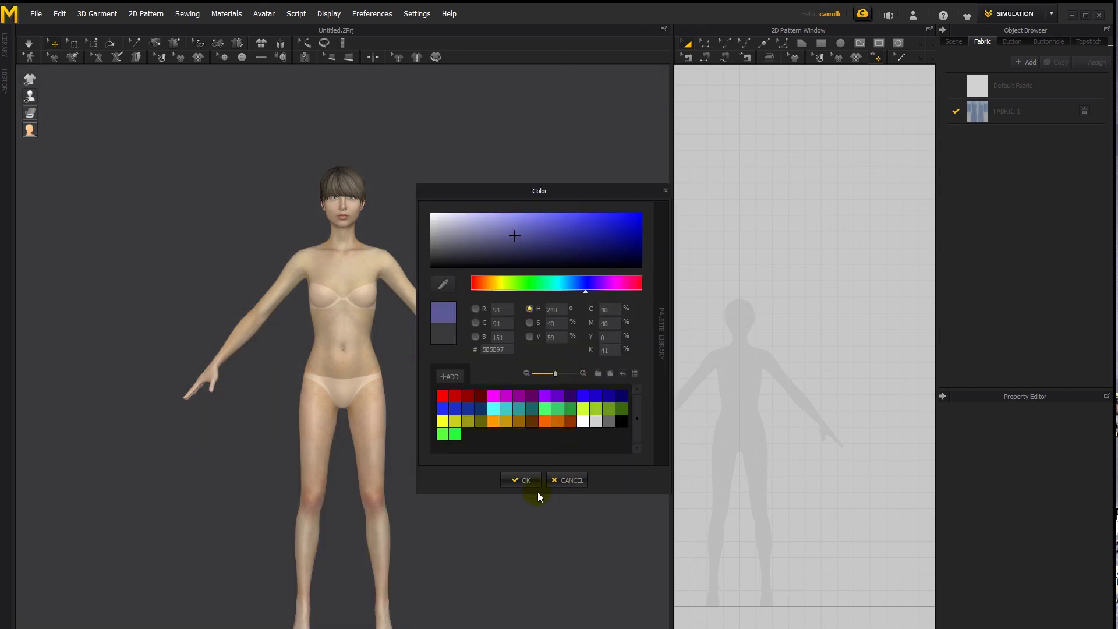
{"action": "left_click", "coordinate": [524, 480]}
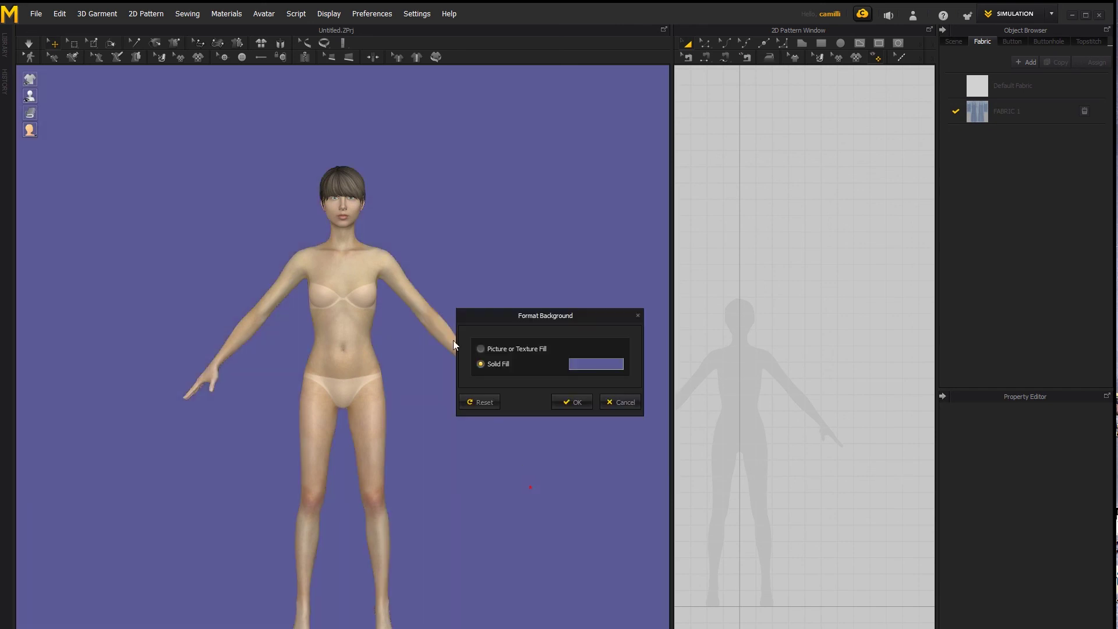
{"action": "left_click", "coordinate": [568, 403]}
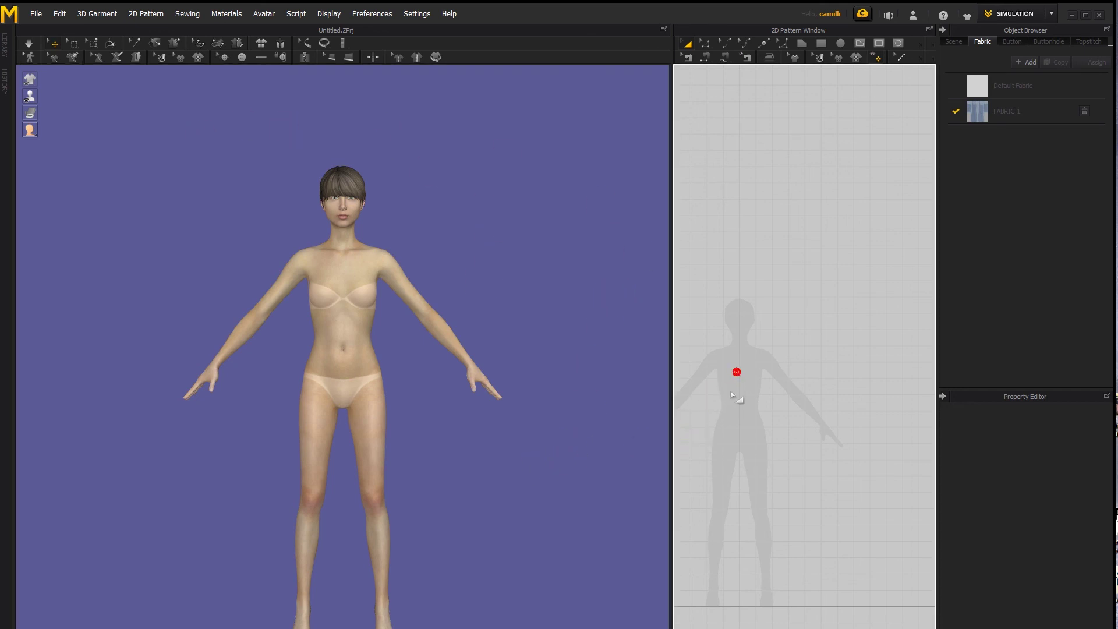
{"action": "middle_click_drag", "start_coordinate": [737, 369], "coordinate": [806, 387]}
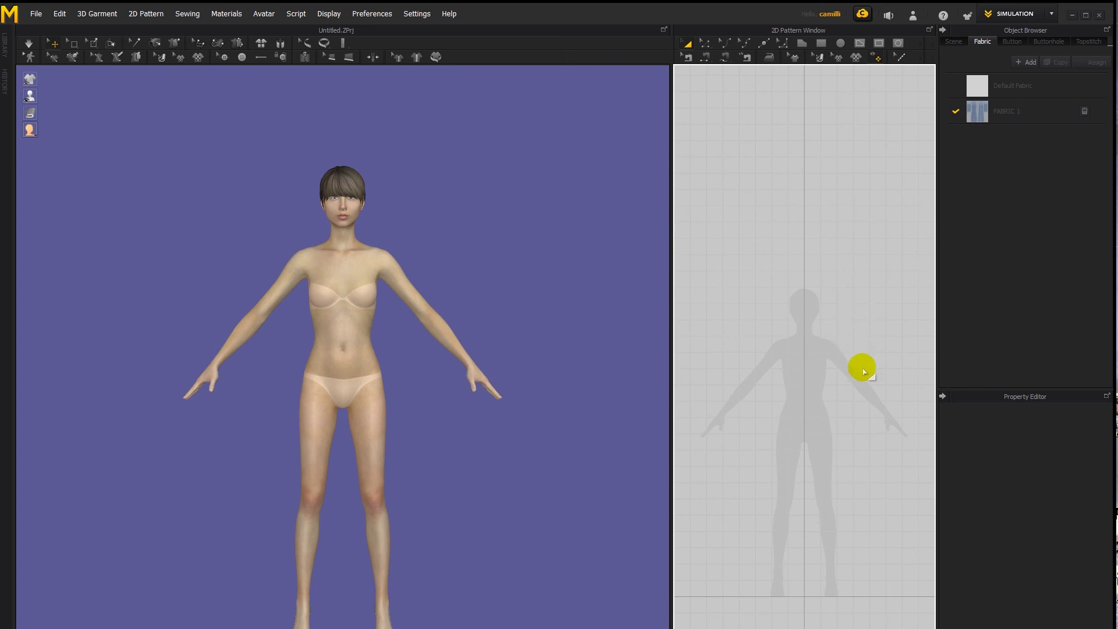